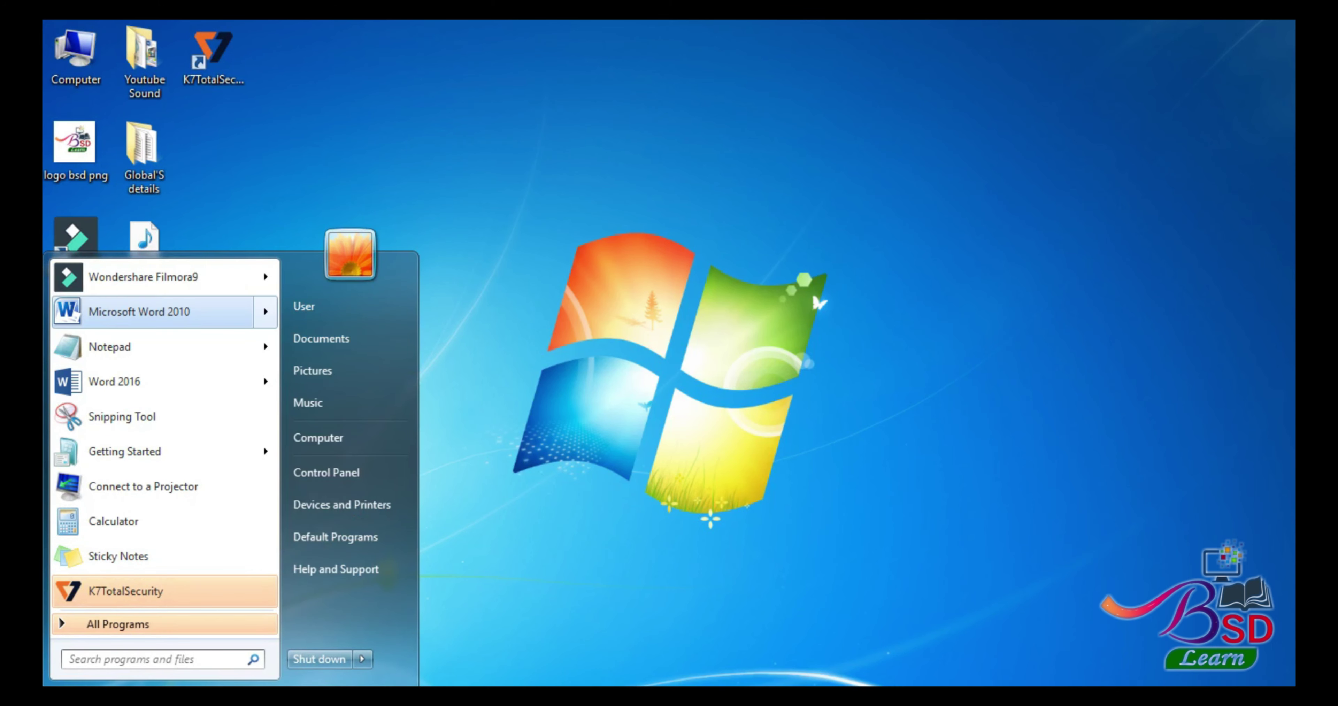
Launch Word 2010 with a blank document and show the Page Layout paper-size list
{"action": "key", "text": "Return"}
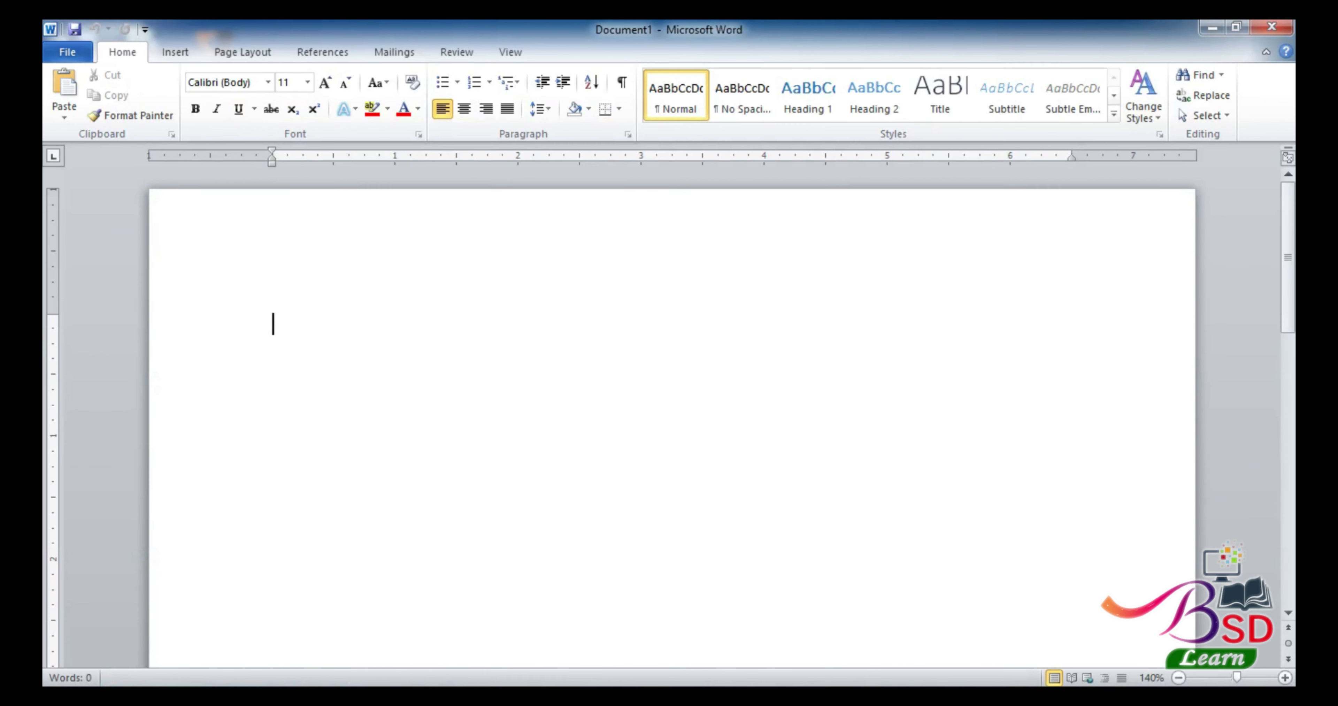
{"action": "key", "text": "alt+n"}
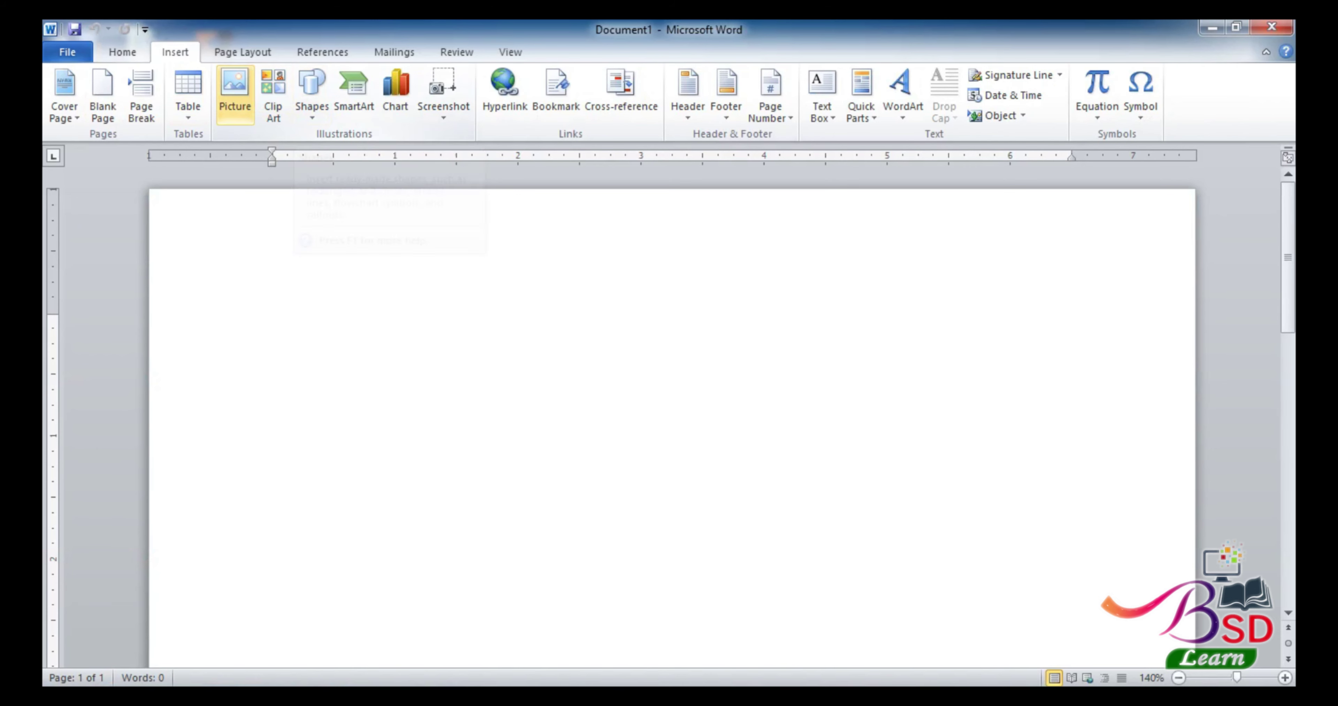
{"action": "left_click", "coordinate": [243, 52]}
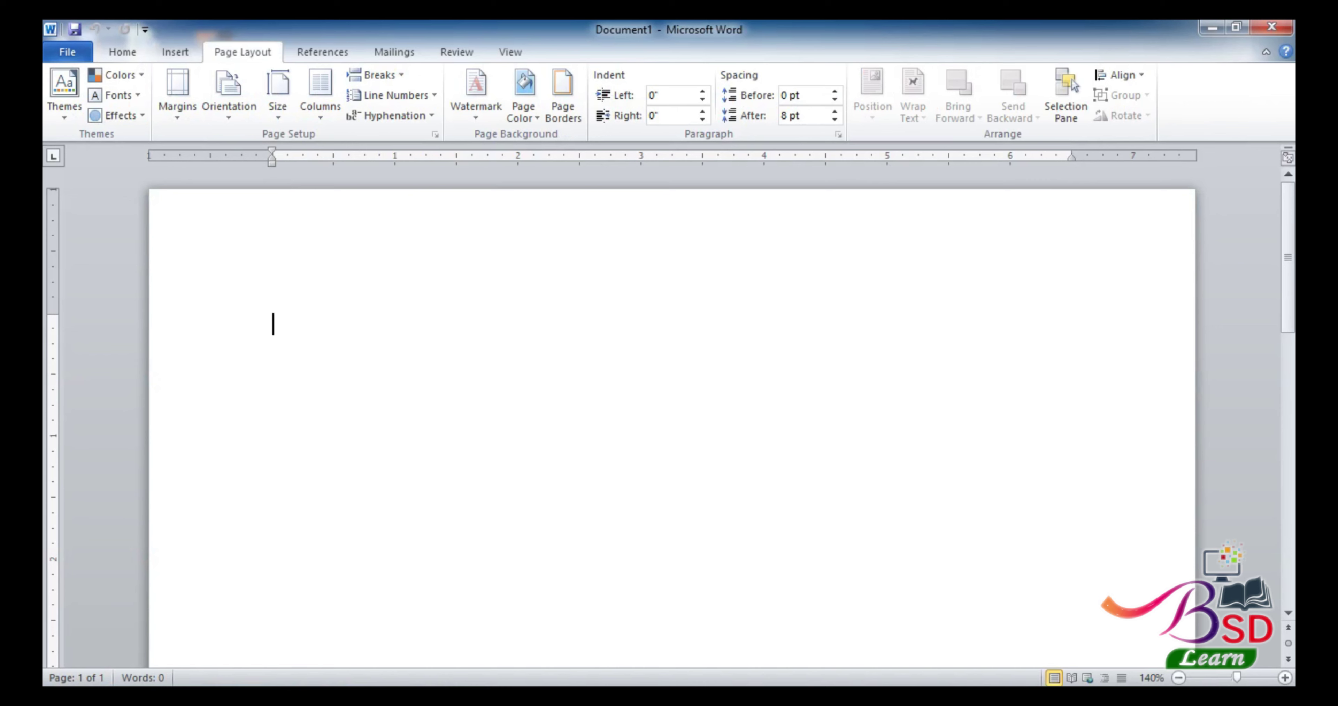
{"action": "left_click", "coordinate": [278, 96]}
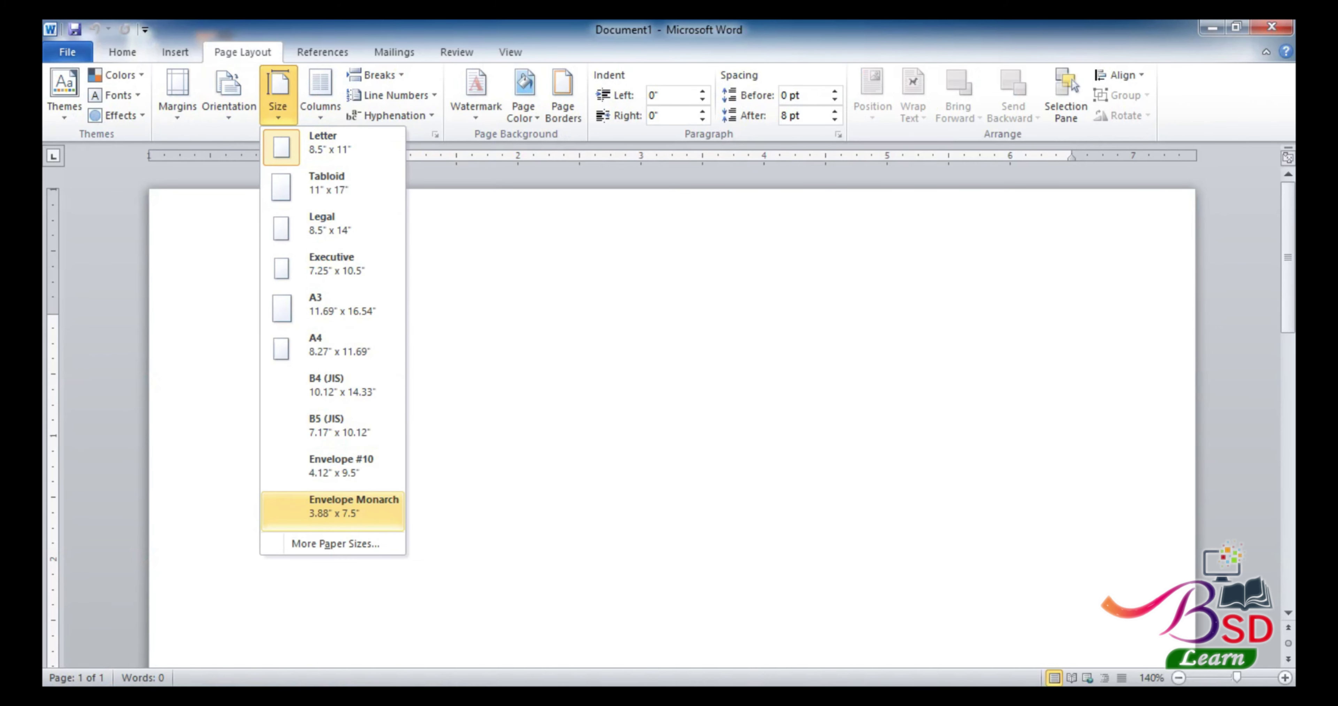
Set a custom page size of 6 inches wide by 4 inches high
{"action": "left_click", "coordinate": [335, 543]}
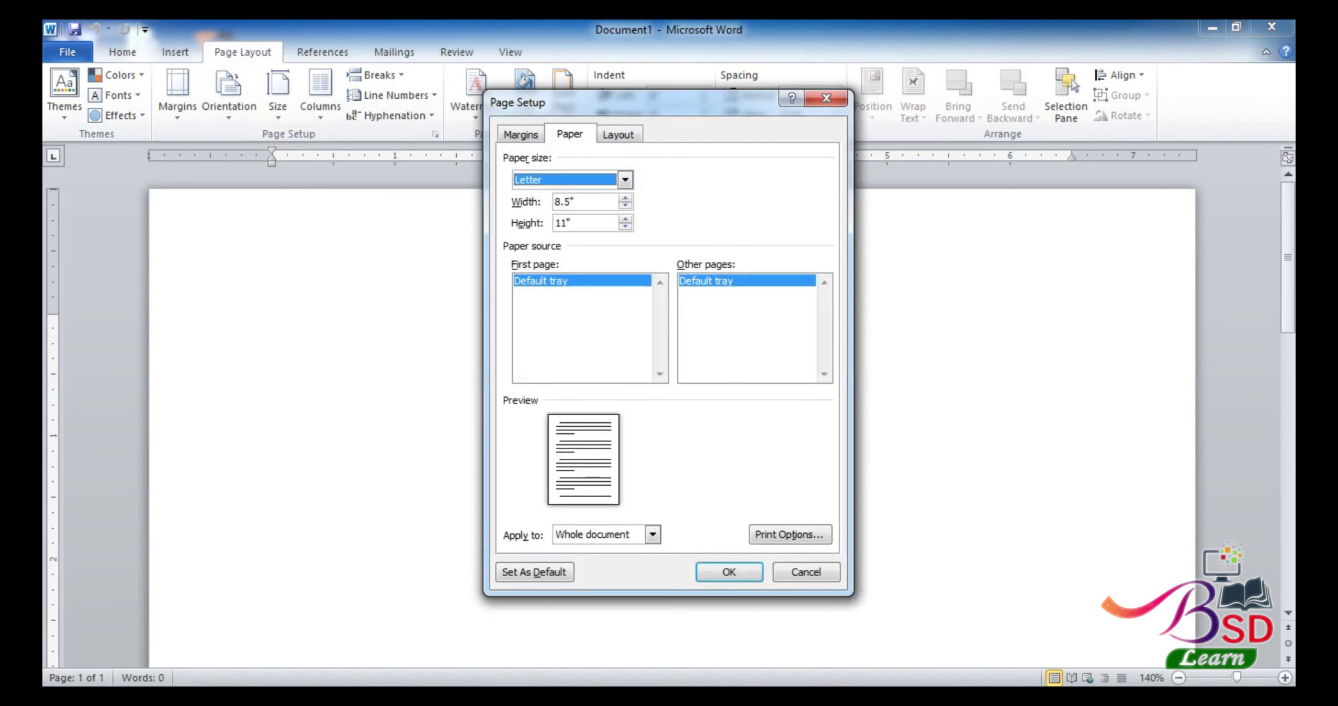
{"action": "left_click_drag", "start_coordinate": [572, 202], "coordinate": [554, 201]}
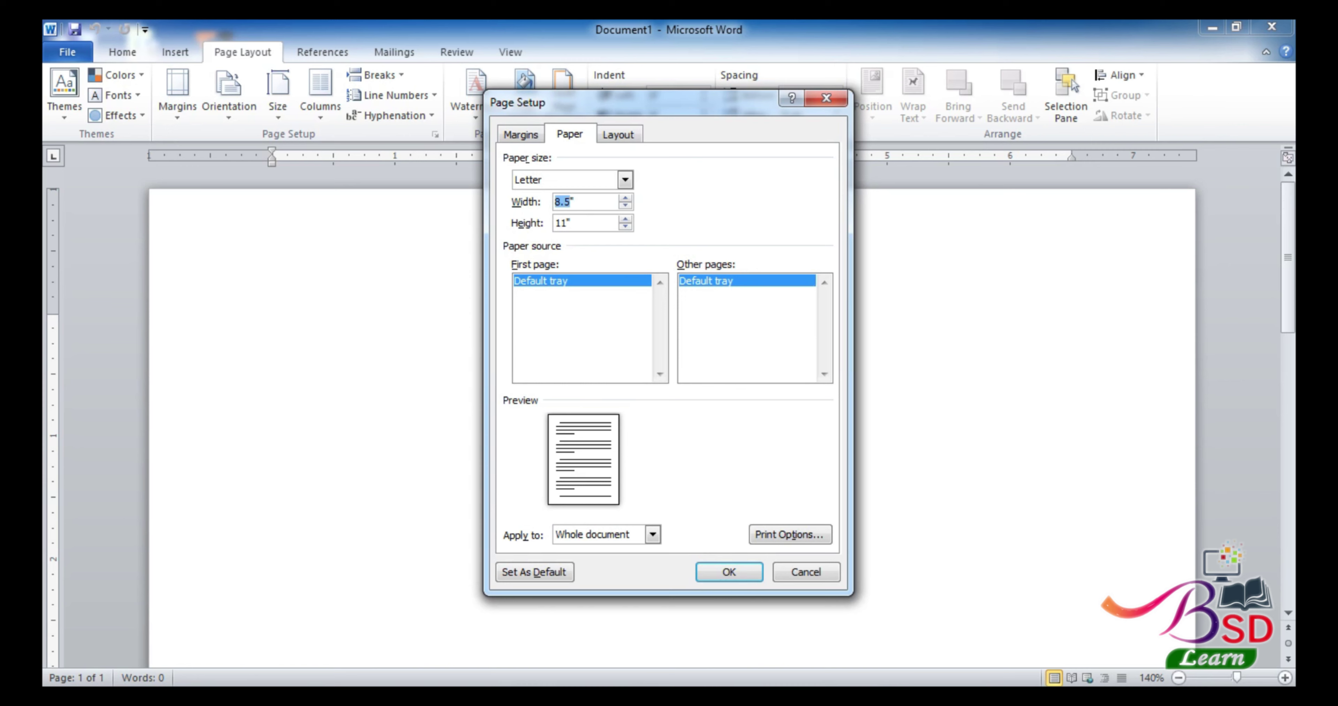
{"action": "type", "text": "6"}
{"action": "key", "text": "Tab"}
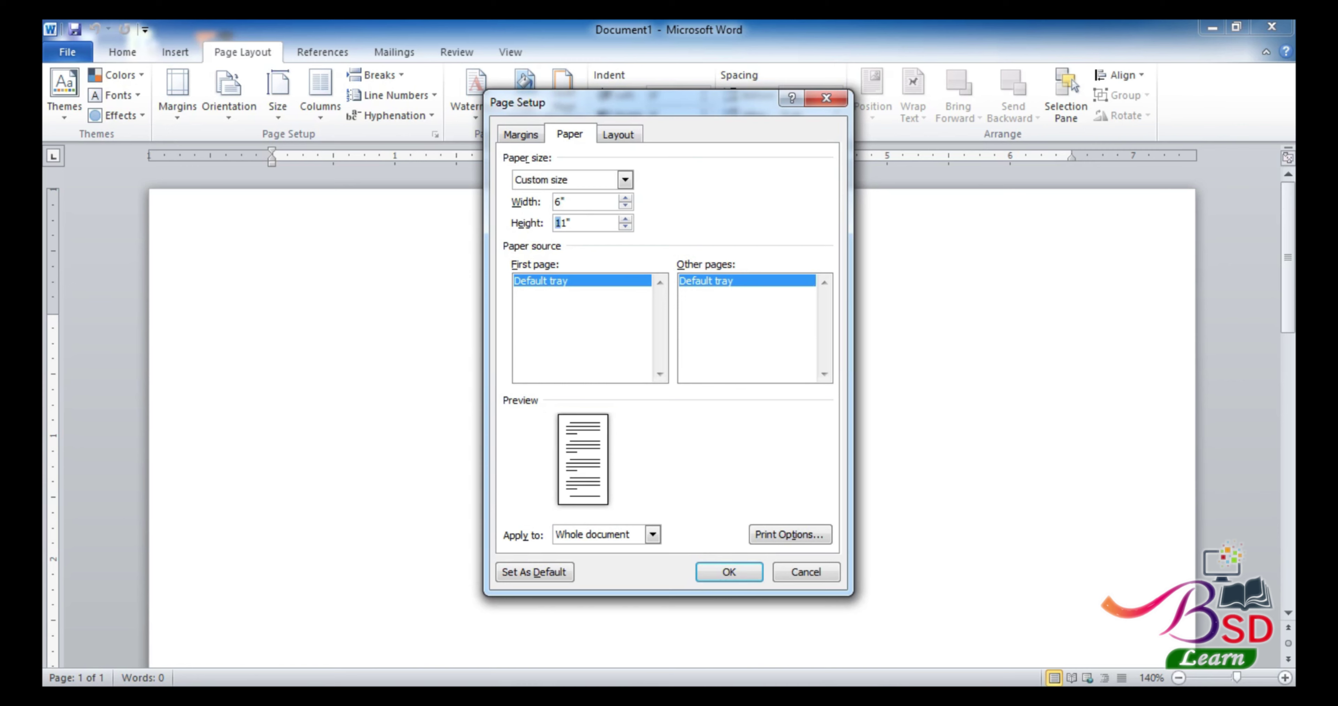
{"action": "left_click_drag", "start_coordinate": [559, 223], "coordinate": [565, 222]}
{"action": "type", "text": "4"}
{"action": "key", "text": "Return"}
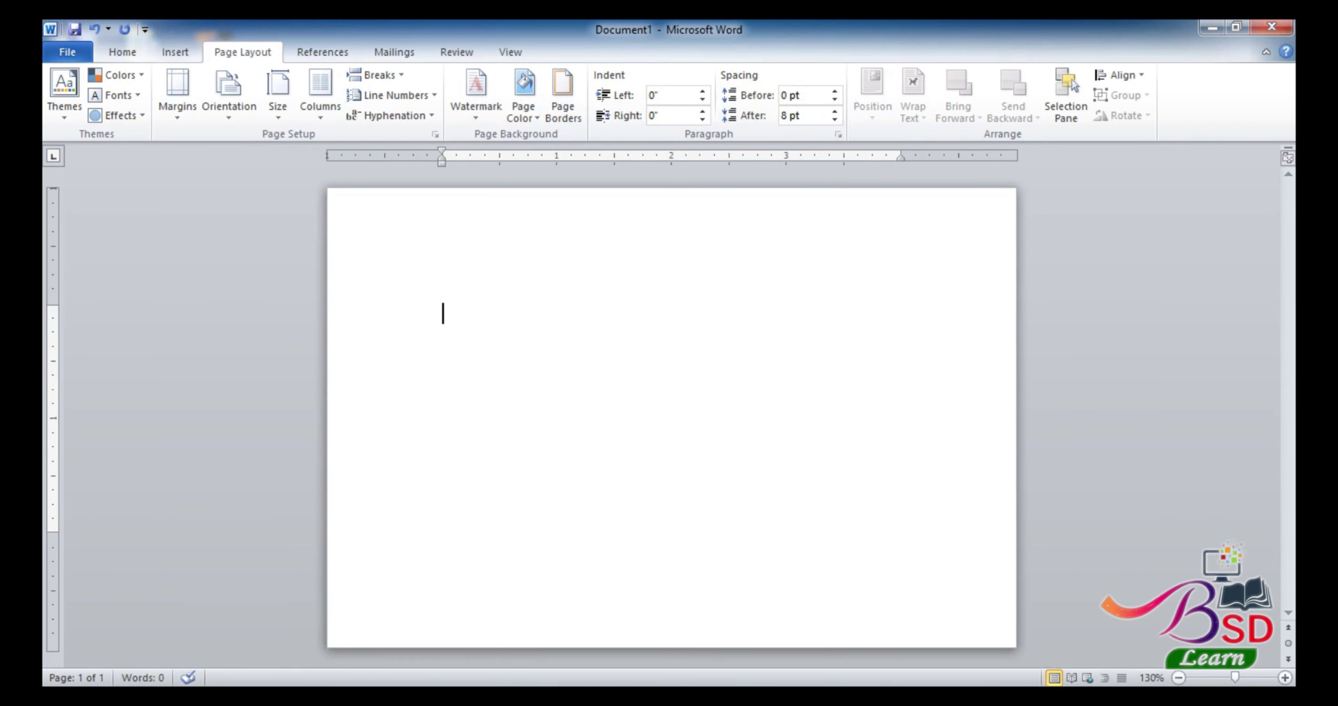
{"action": "left_click", "coordinate": [174, 52]}
{"action": "left_click", "coordinate": [312, 96]}
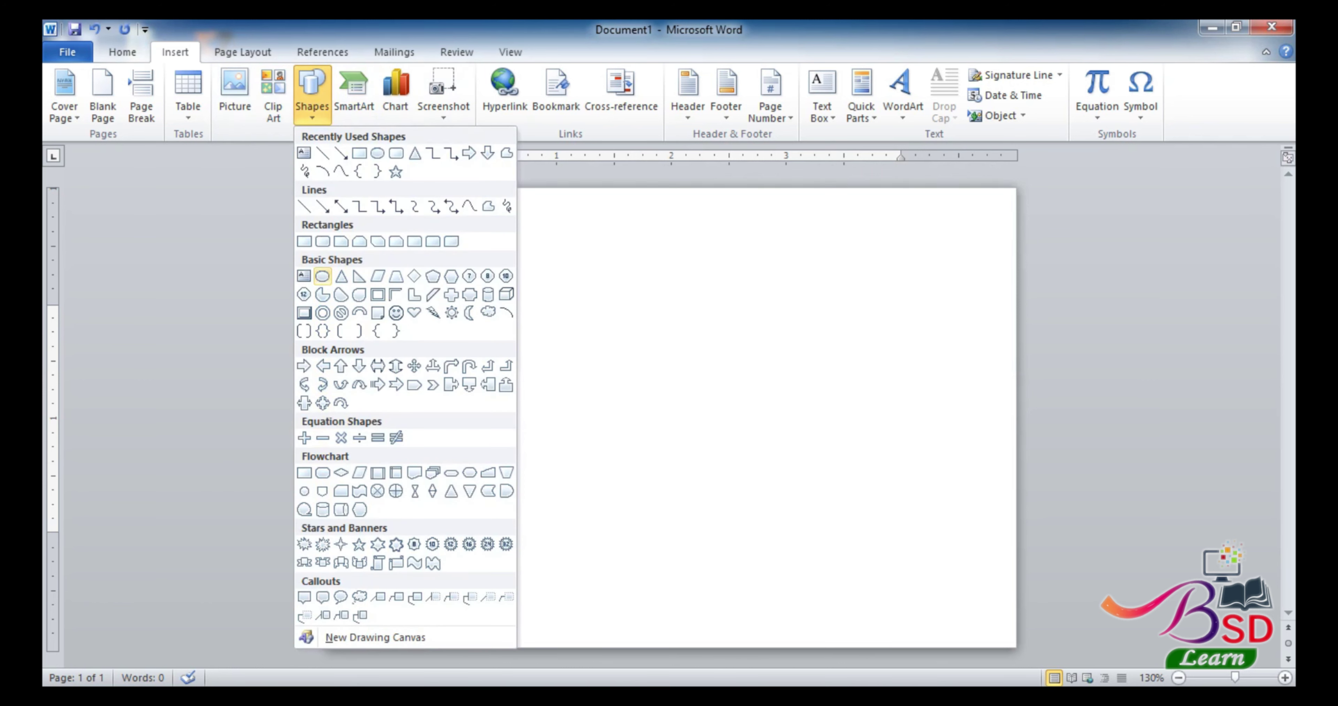
Draw a large oval circle, about 3.56 inches across, and move it toward the page centre
{"action": "left_click", "coordinate": [322, 275]}
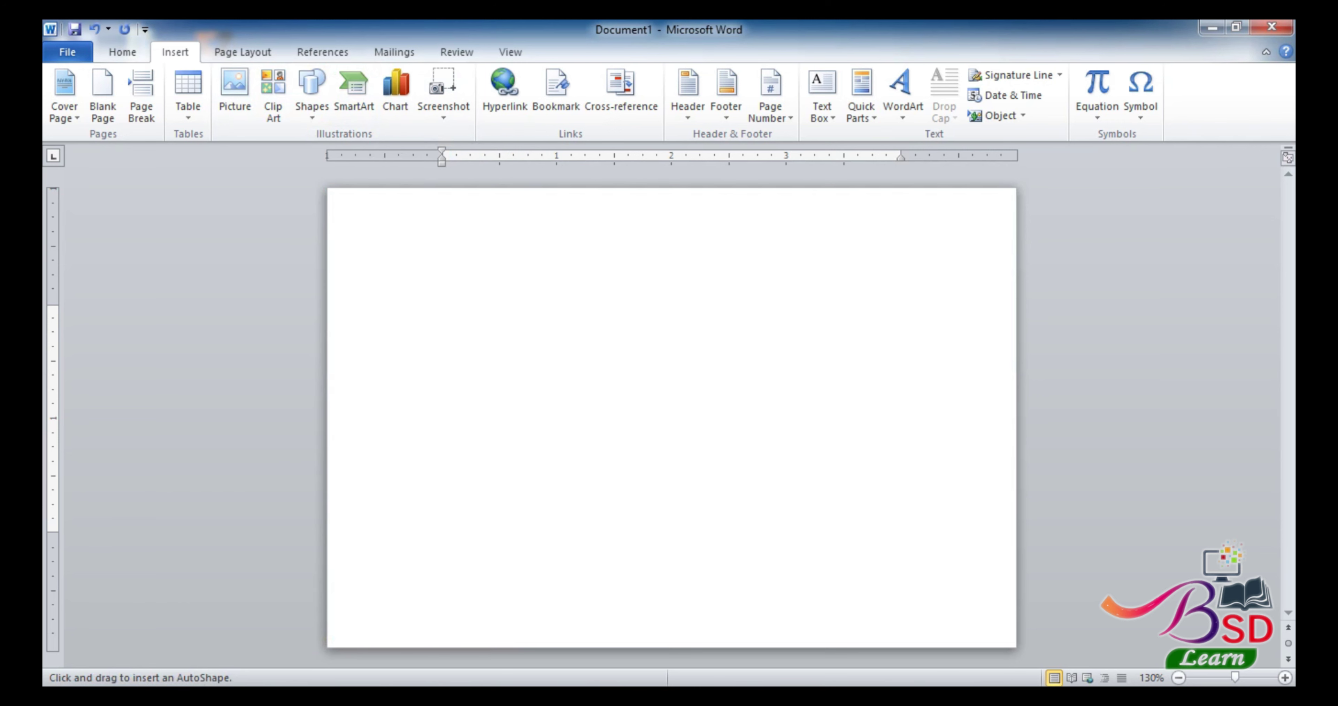
{"action": "left_click_drag", "start_coordinate": [425, 242], "coordinate": [826, 644]}
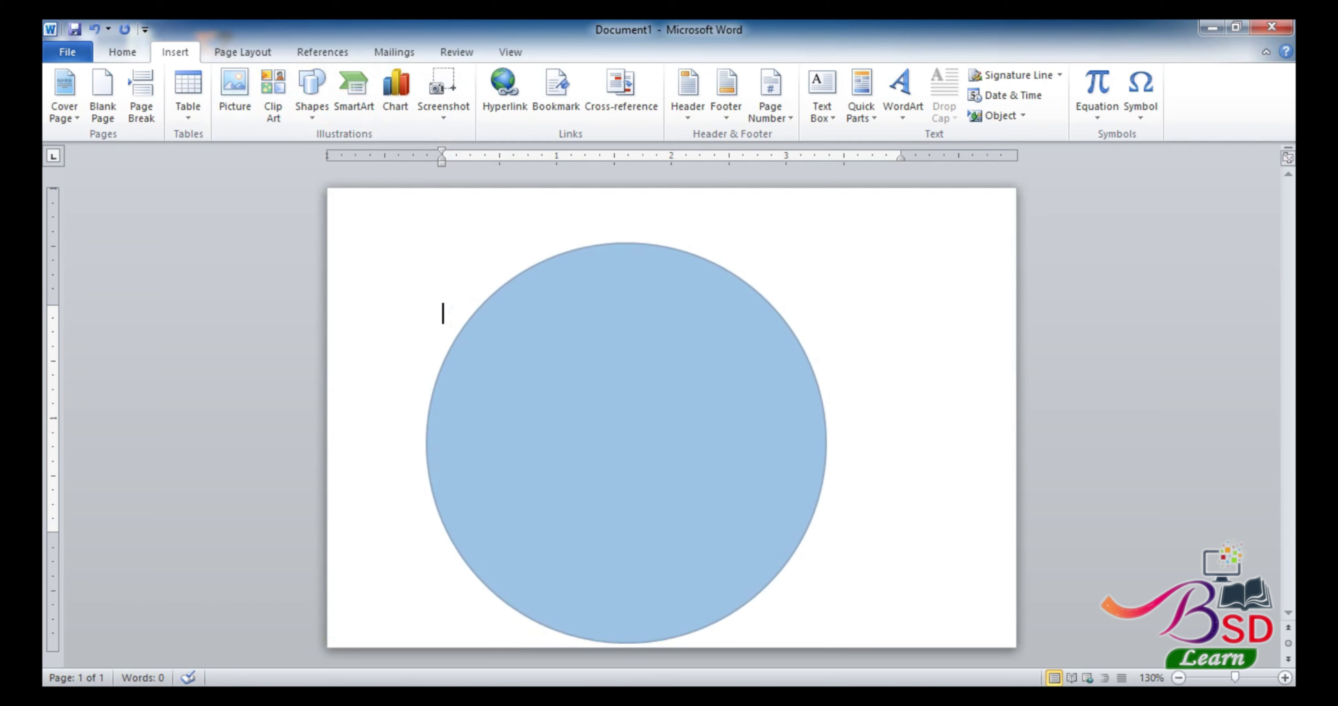
{"action": "left_click_drag", "start_coordinate": [826, 644], "coordinate": [835, 651]}
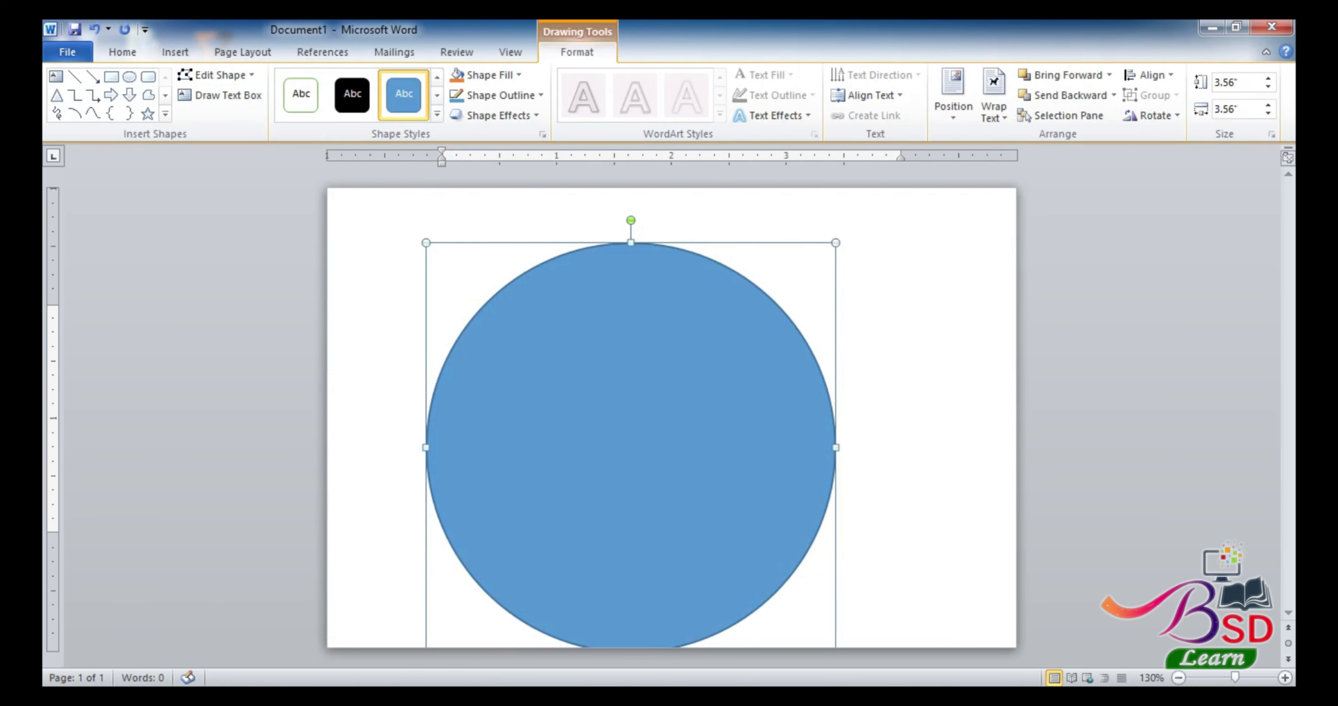
{"action": "mouse_move", "coordinate": [631, 447]}
{"action": "left_mouse_down"}
{"action": "mouse_move", "coordinate": [631, 410]}
{"action": "mouse_move", "coordinate": [664, 415]}
{"action": "left_mouse_up"}
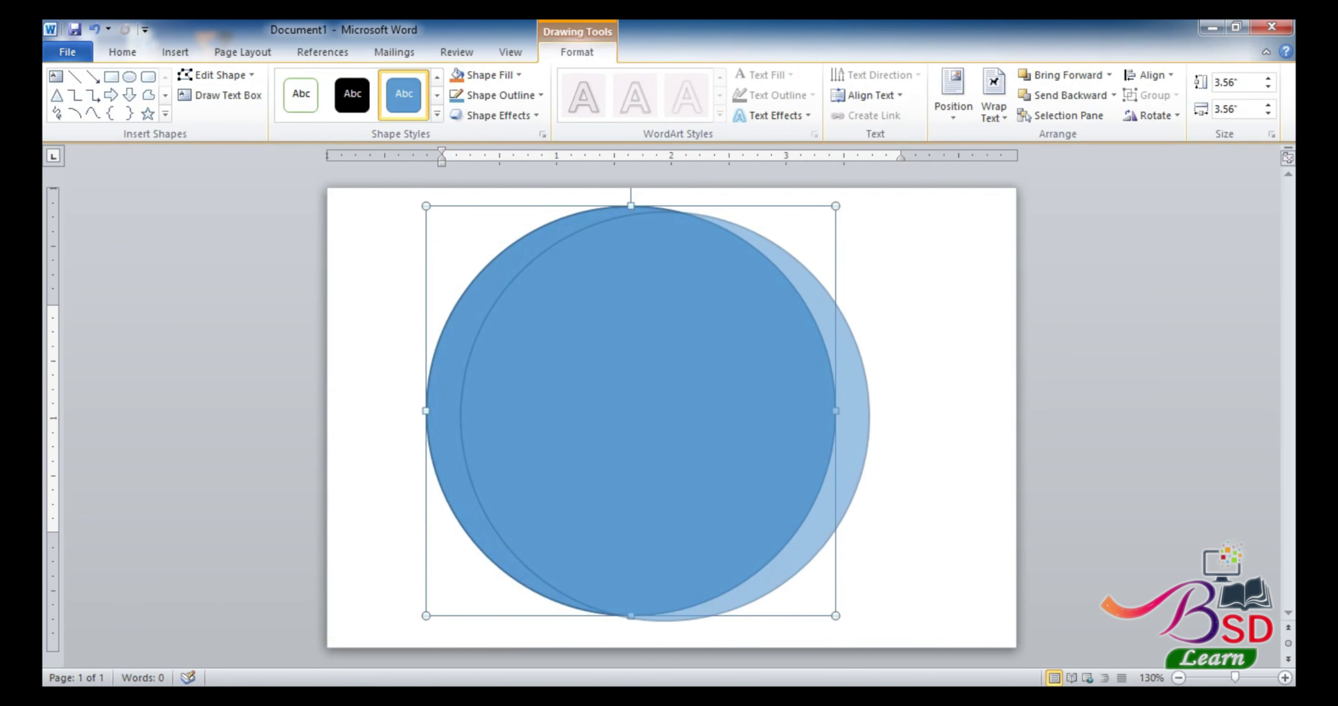
{"action": "left_click", "coordinate": [488, 75]}
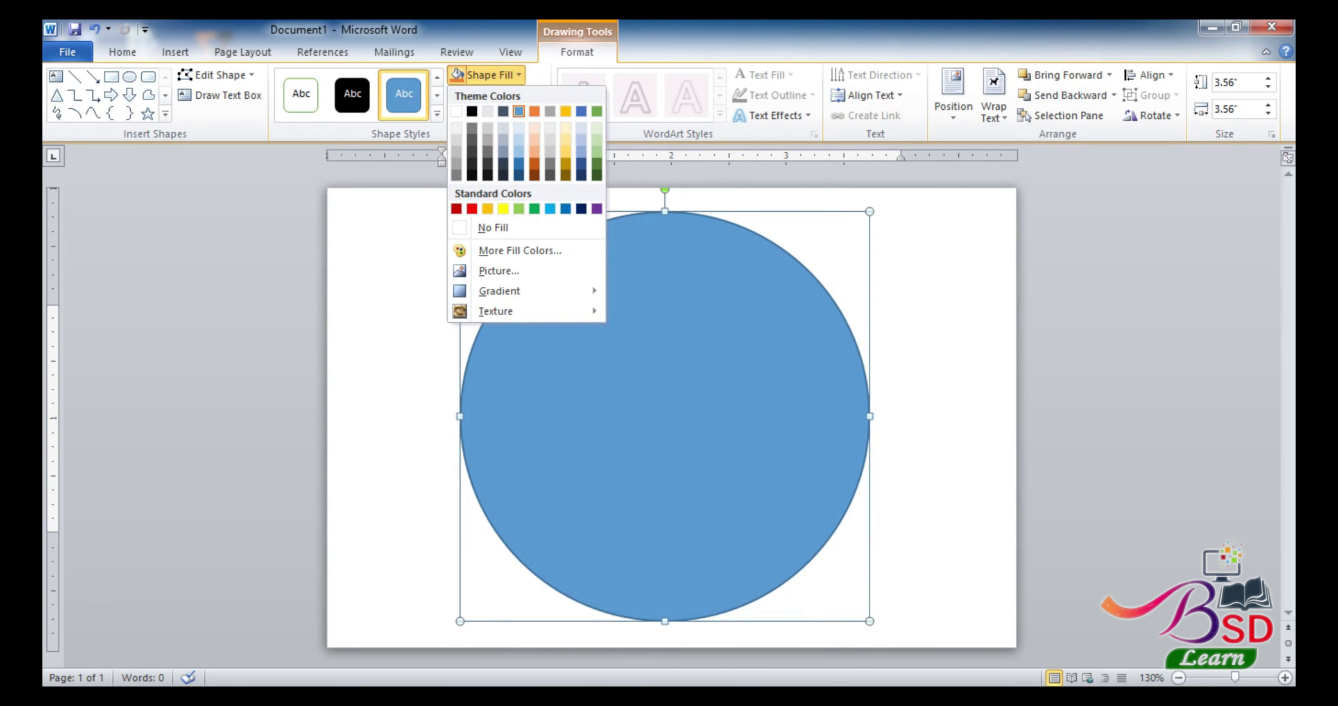
Remove the circle's outline
{"action": "left_click", "coordinate": [499, 96]}
{"action": "left_click", "coordinate": [499, 95]}
{"action": "left_click", "coordinate": [499, 248]}
Give the circle a gradient fill split red on top and navy below, removing the middle stop
{"action": "left_click", "coordinate": [489, 75]}
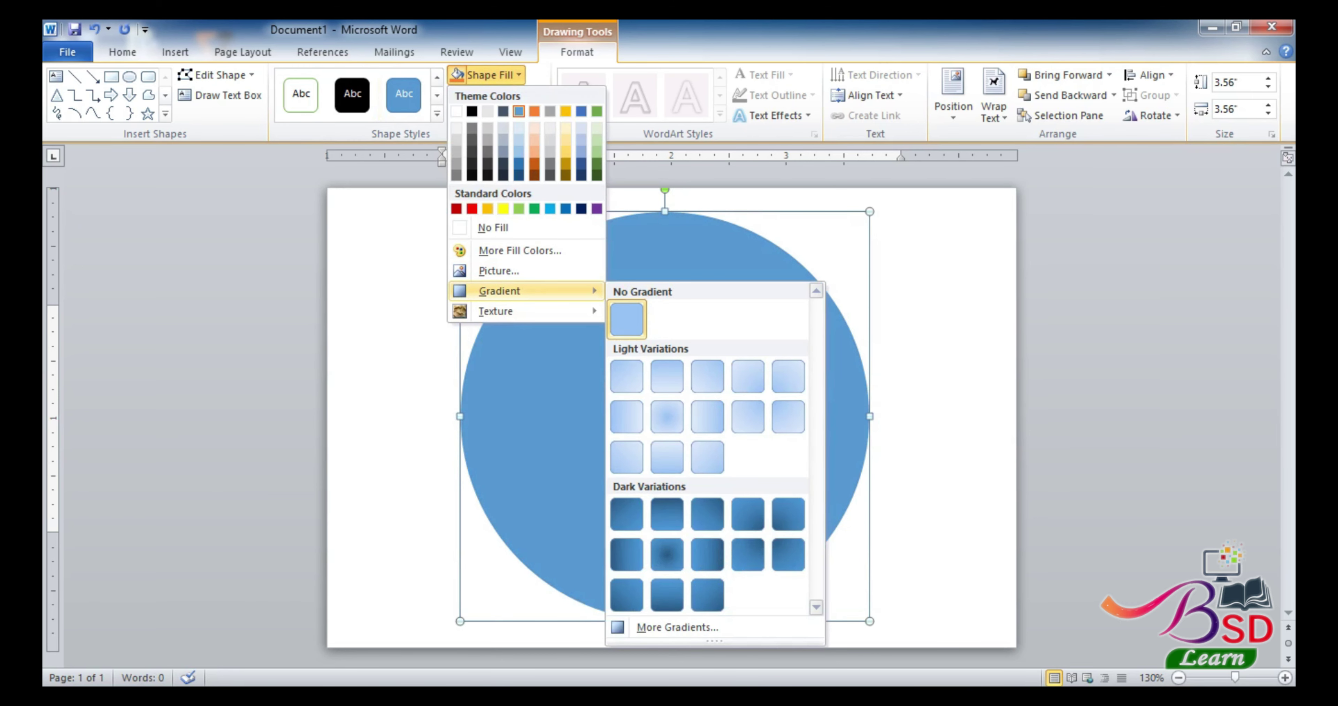
{"action": "mouse_move", "coordinate": [500, 291]}
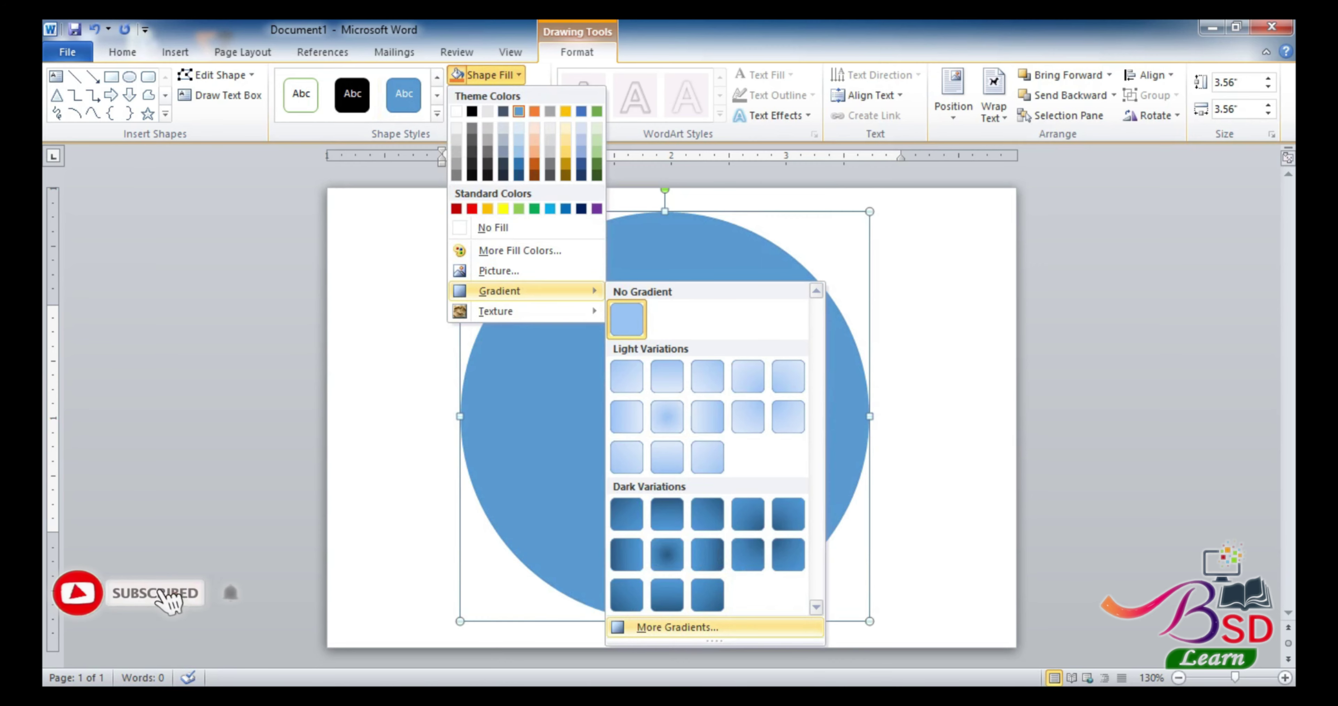
{"action": "left_click", "coordinate": [675, 627]}
{"action": "mouse_move", "coordinate": [572, 151]}
{"action": "left_mouse_down"}
{"action": "mouse_move", "coordinate": [1023, 68]}
{"action": "mouse_move", "coordinate": [989, 49]}
{"action": "left_mouse_up"}
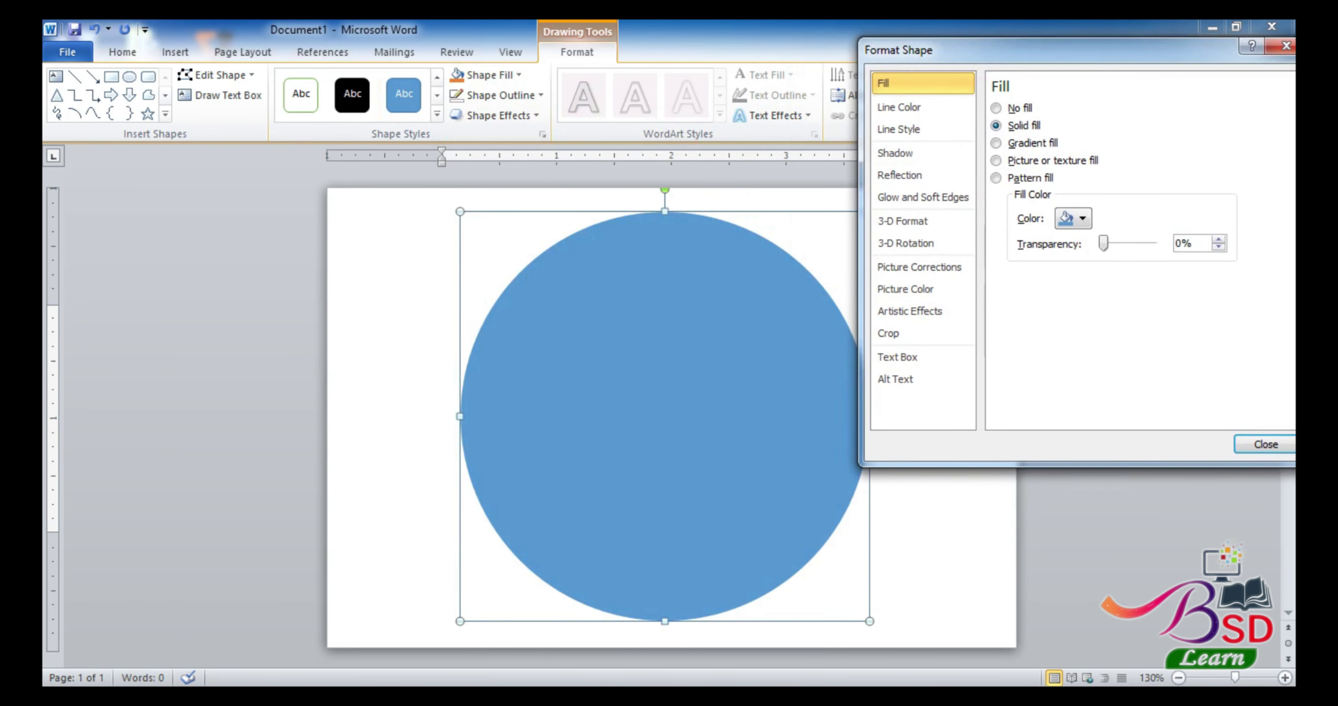
{"action": "left_click", "coordinate": [996, 143]}
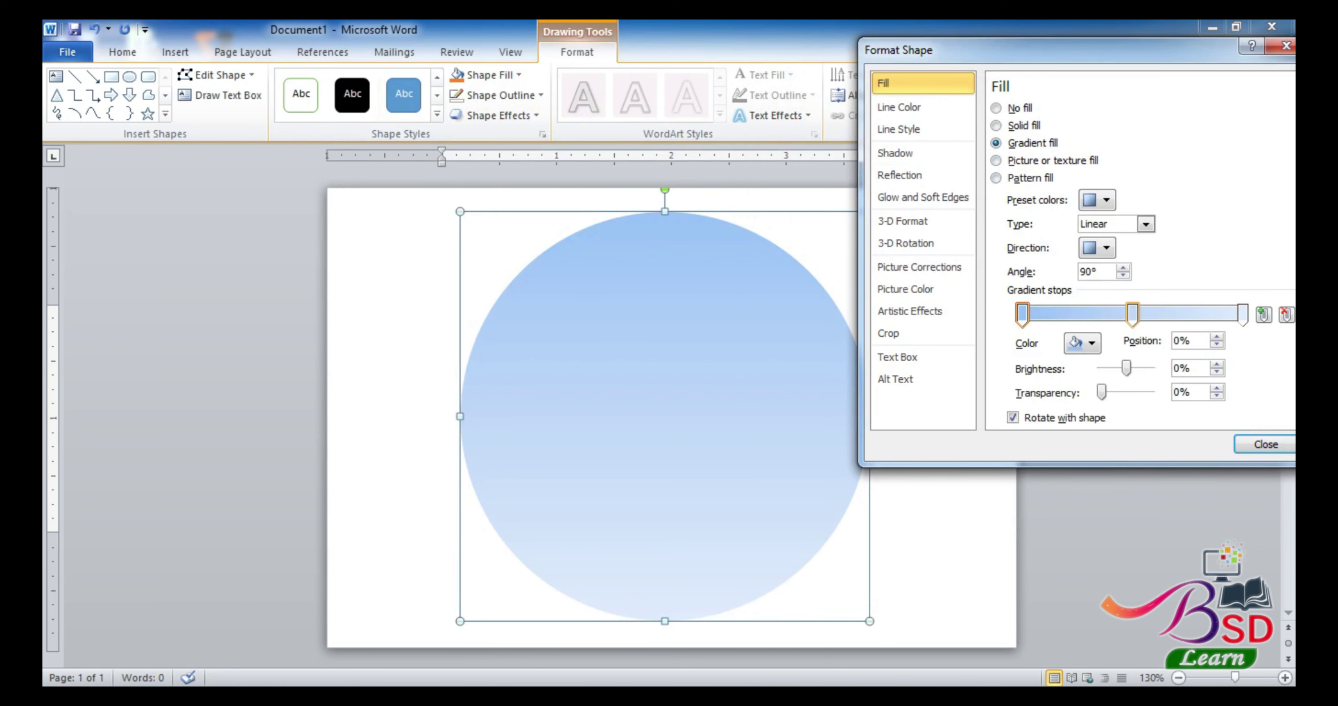
{"action": "left_click", "coordinate": [1132, 314]}
{"action": "left_click", "coordinate": [1286, 314]}
{"action": "left_click", "coordinate": [1083, 343]}
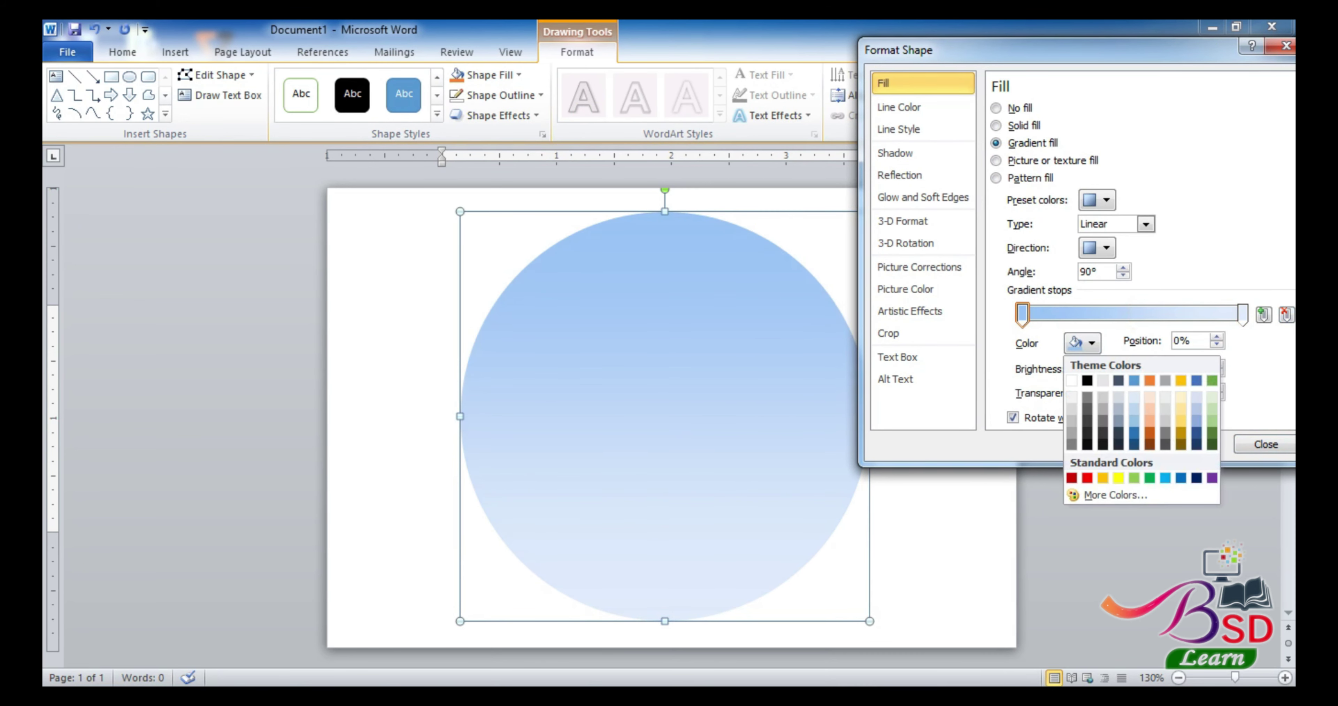
{"action": "key", "text": "Escape"}
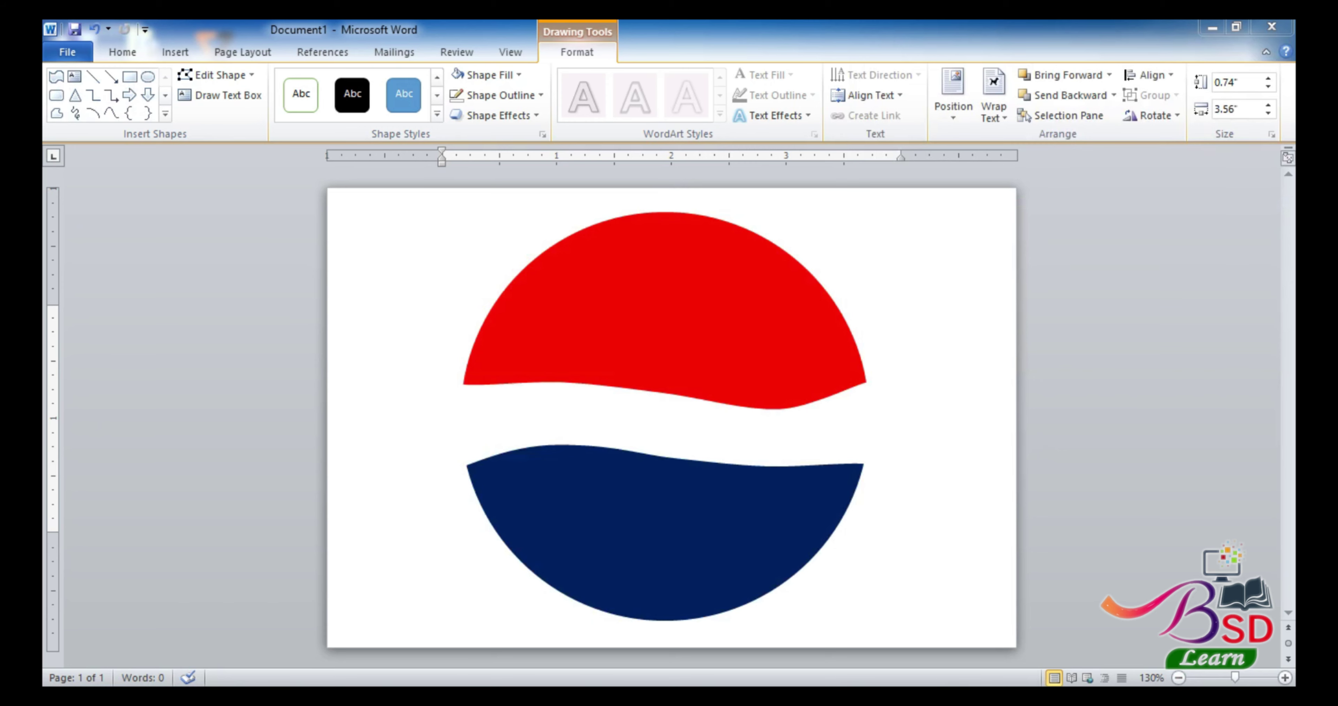
{"action": "key", "text": "Delete"}
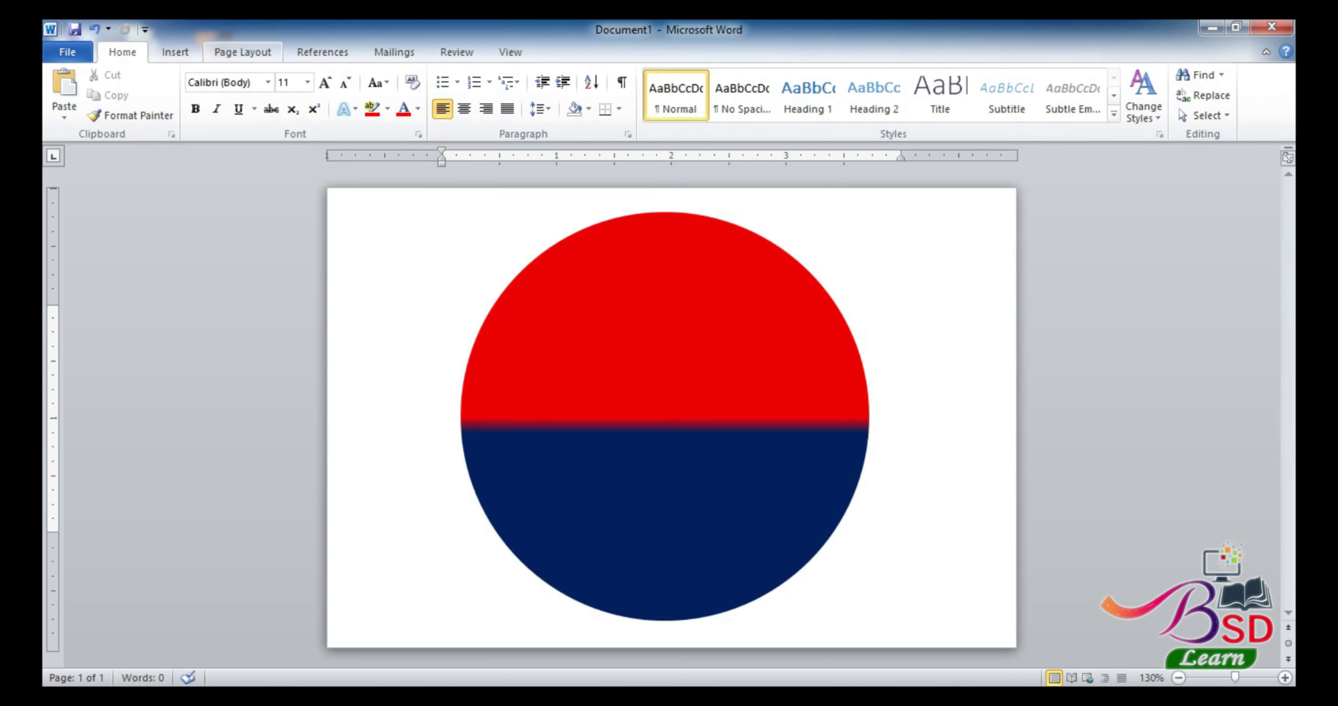
{"action": "left_click", "coordinate": [243, 52]}
{"action": "left_click", "coordinate": [175, 52]}
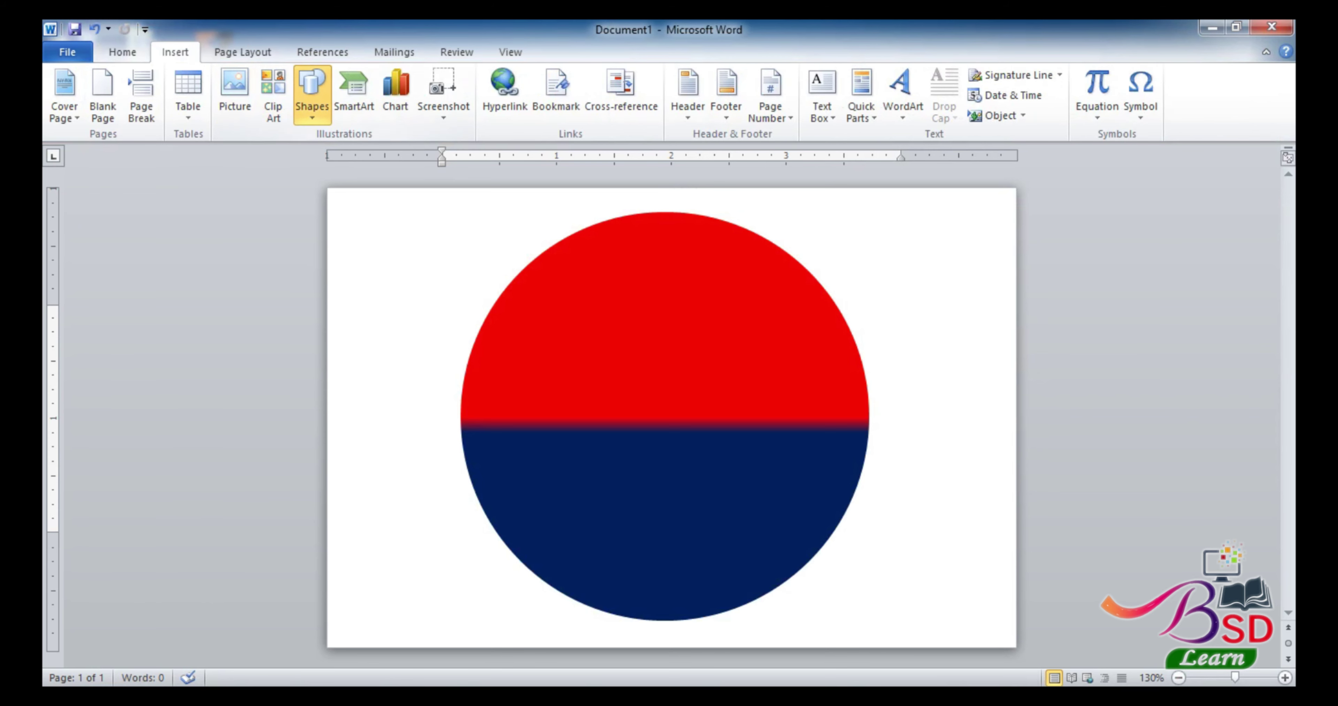
Draw a Flowchart: Punched Tape band across the middle of the circle
{"action": "left_click", "coordinate": [312, 91]}
{"action": "left_click", "coordinate": [359, 491]}
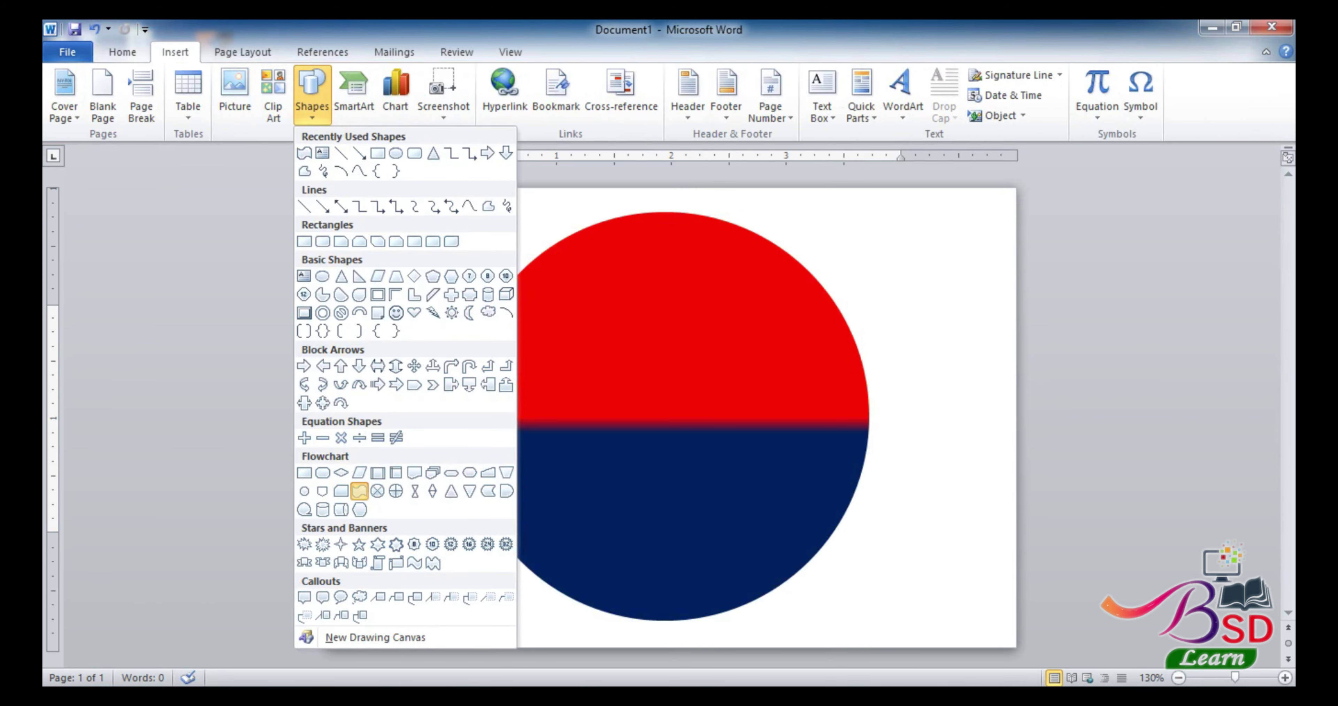
{"action": "mouse_move", "coordinate": [460, 372]}
{"action": "left_mouse_down"}
{"action": "mouse_move", "coordinate": [539, 462]}
{"action": "mouse_move", "coordinate": [869, 459]}
{"action": "mouse_move", "coordinate": [869, 473]}
{"action": "left_mouse_up"}
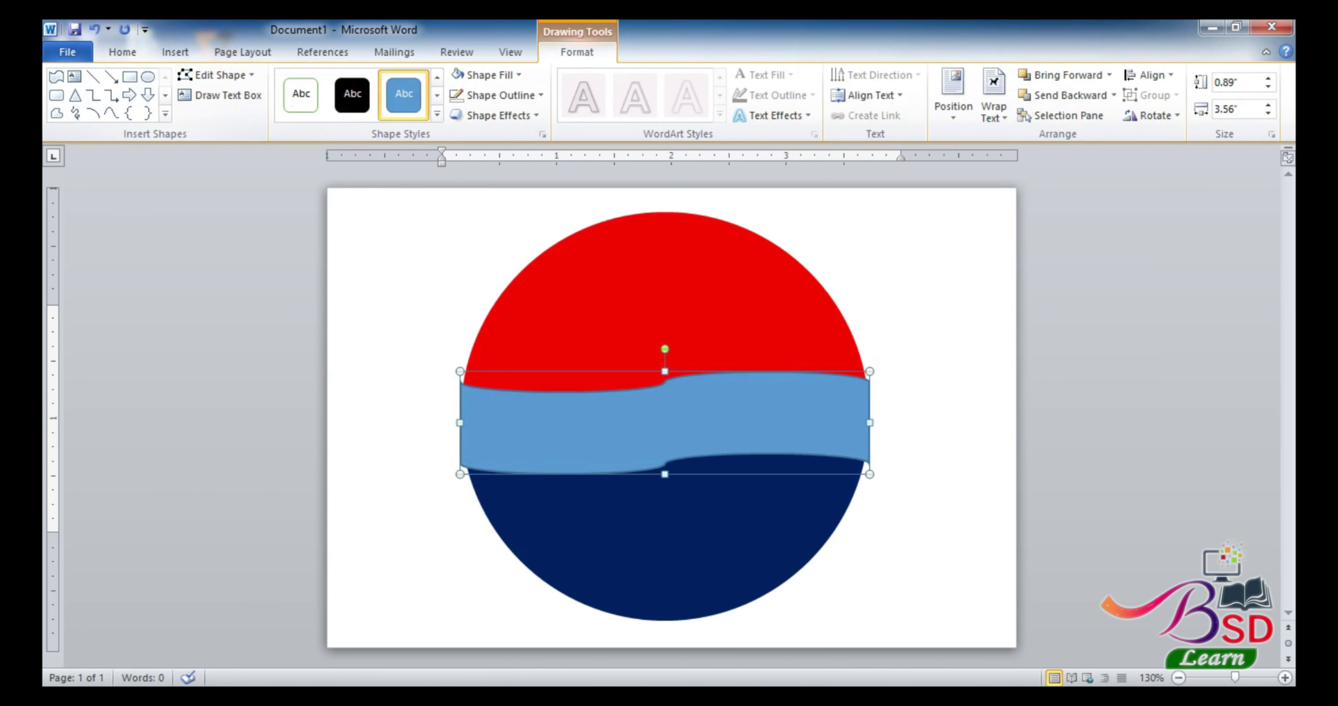
With Edit Points, drag the band's corner points to curve its top and bottom edges
{"action": "left_click", "coordinate": [216, 75]}
{"action": "left_click", "coordinate": [232, 120]}
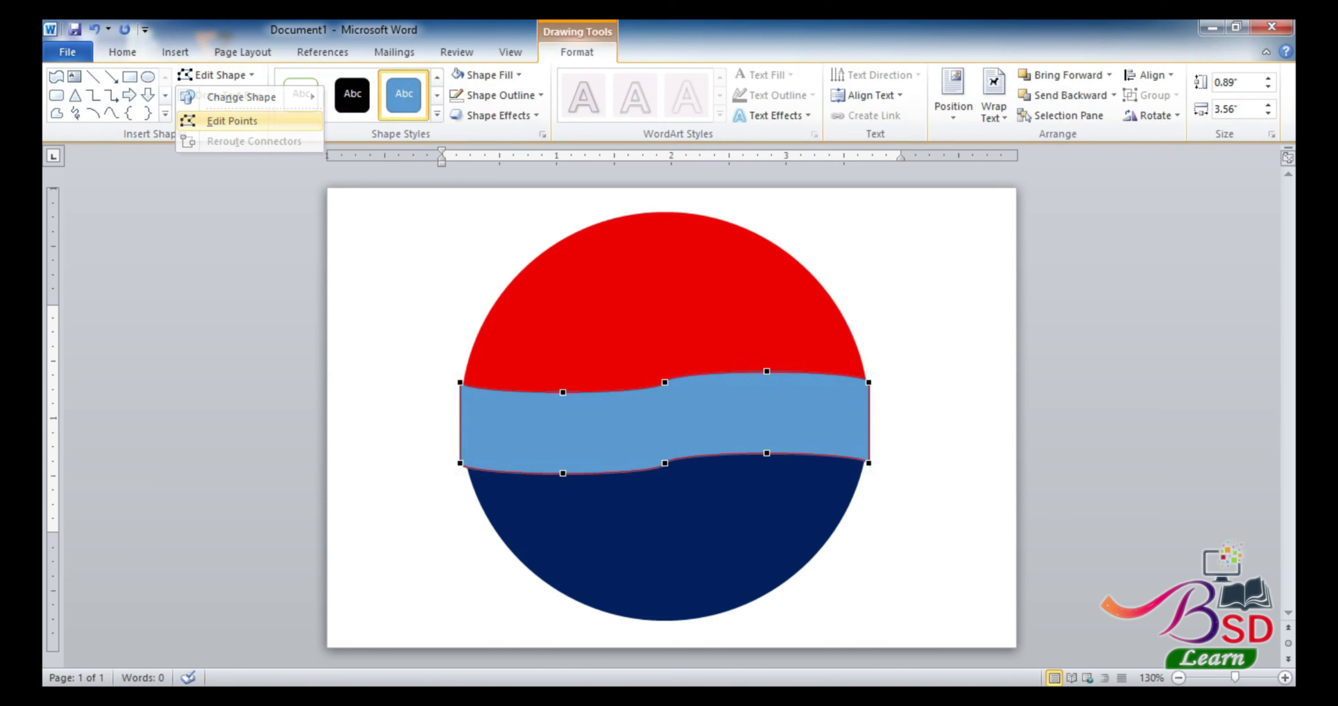
{"action": "left_click_drag", "start_coordinate": [563, 392], "coordinate": [563, 381]}
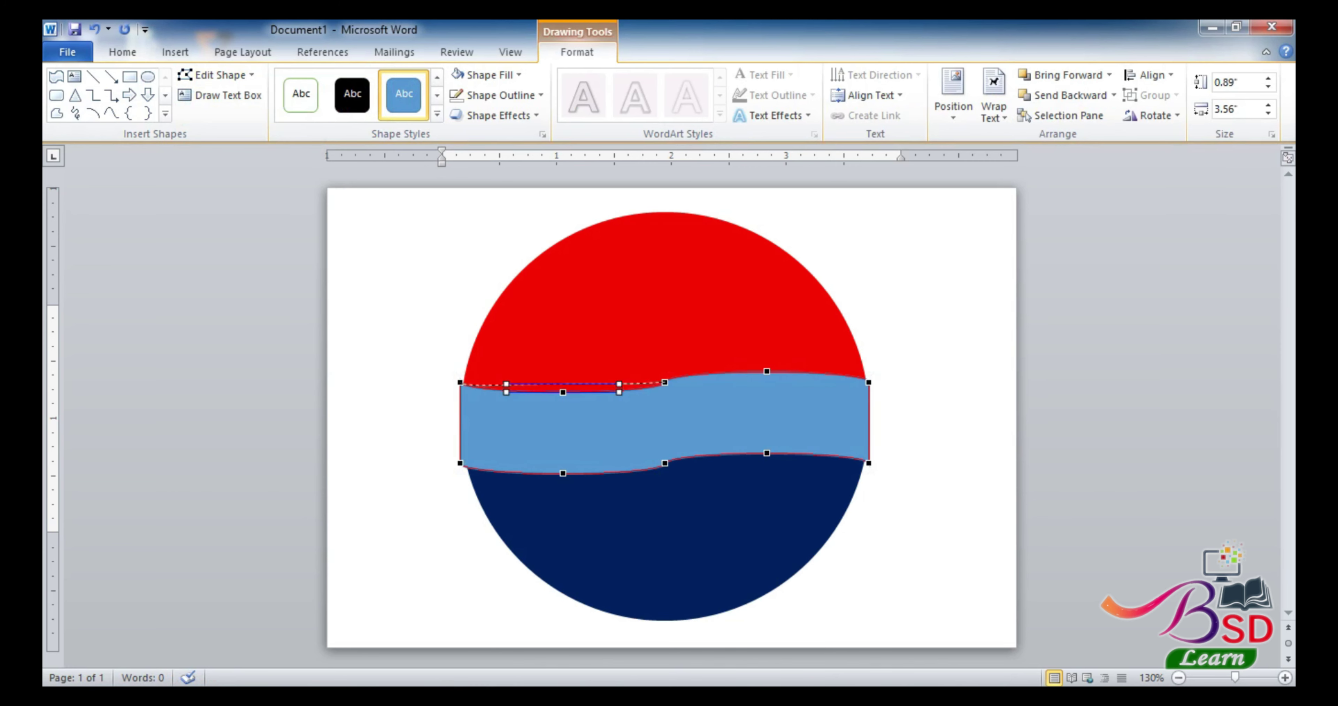
{"action": "left_click_drag", "start_coordinate": [766, 371], "coordinate": [774, 387]}
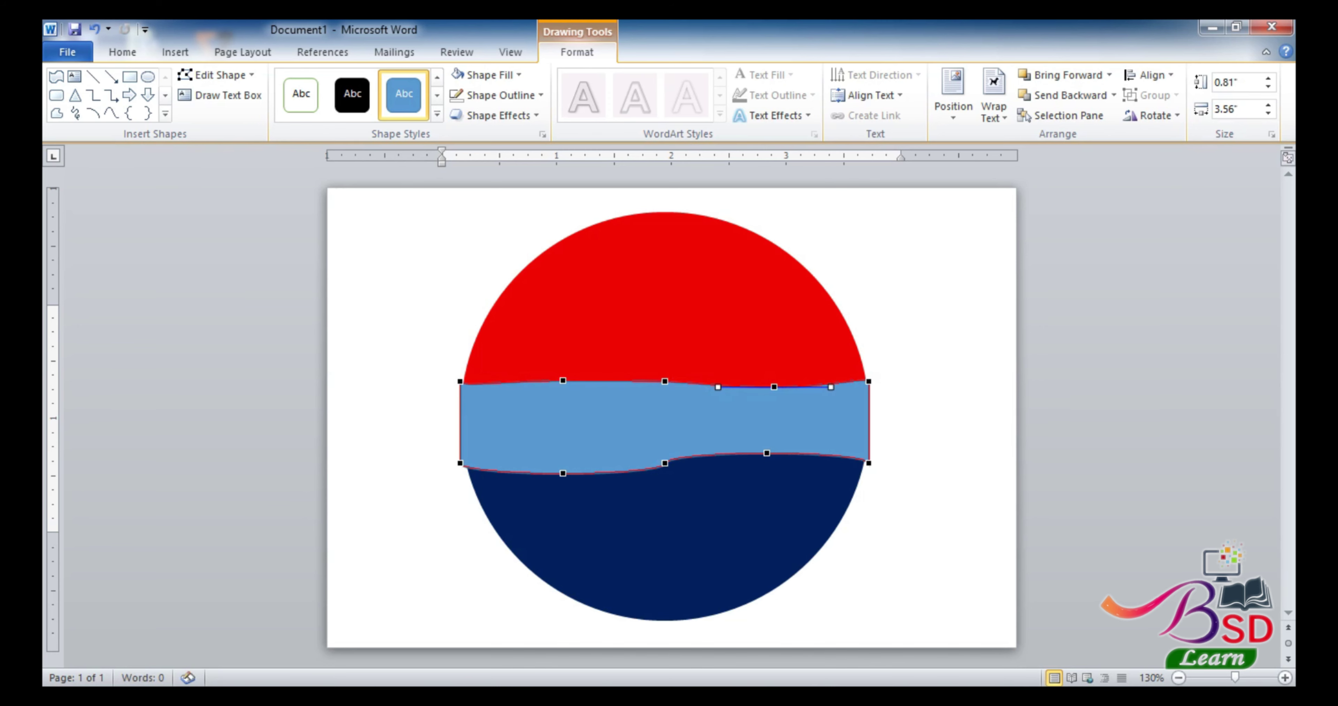
{"action": "left_click_drag", "start_coordinate": [562, 380], "coordinate": [559, 372]}
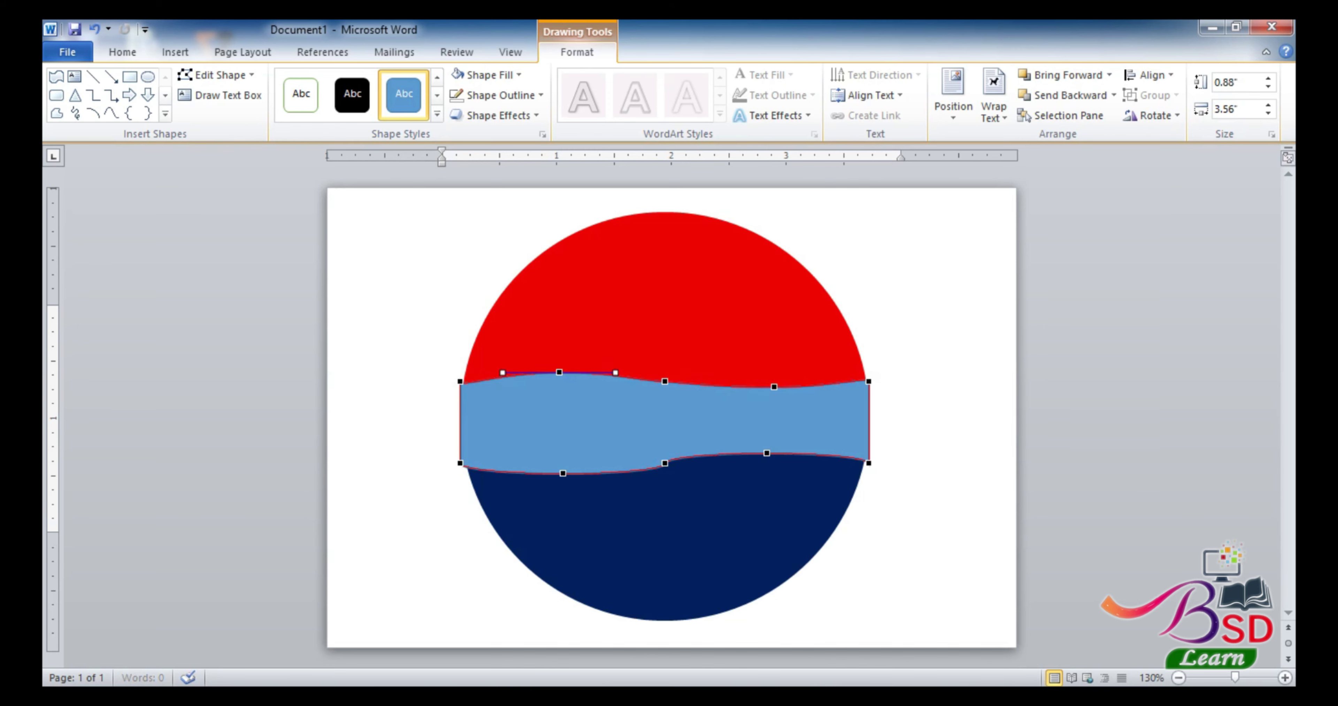
{"action": "left_click_drag", "start_coordinate": [774, 387], "coordinate": [775, 397]}
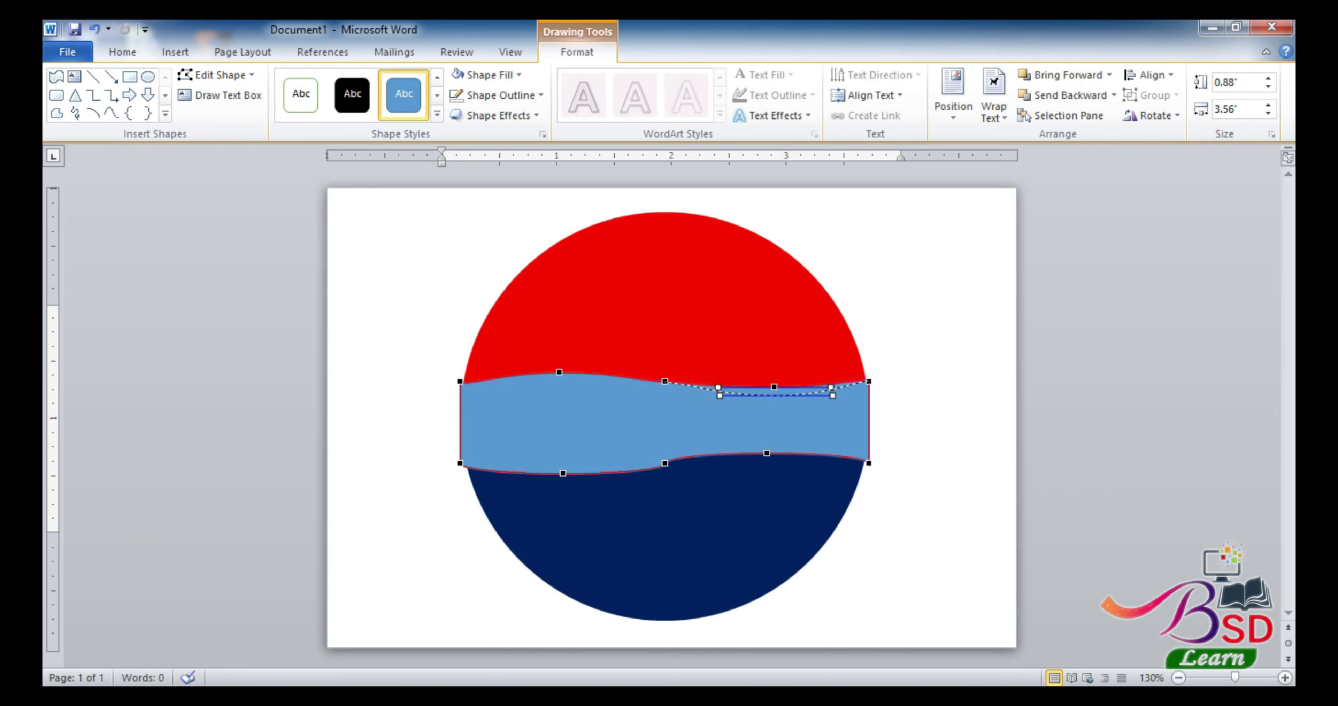
{"action": "left_click_drag", "start_coordinate": [767, 453], "coordinate": [773, 474]}
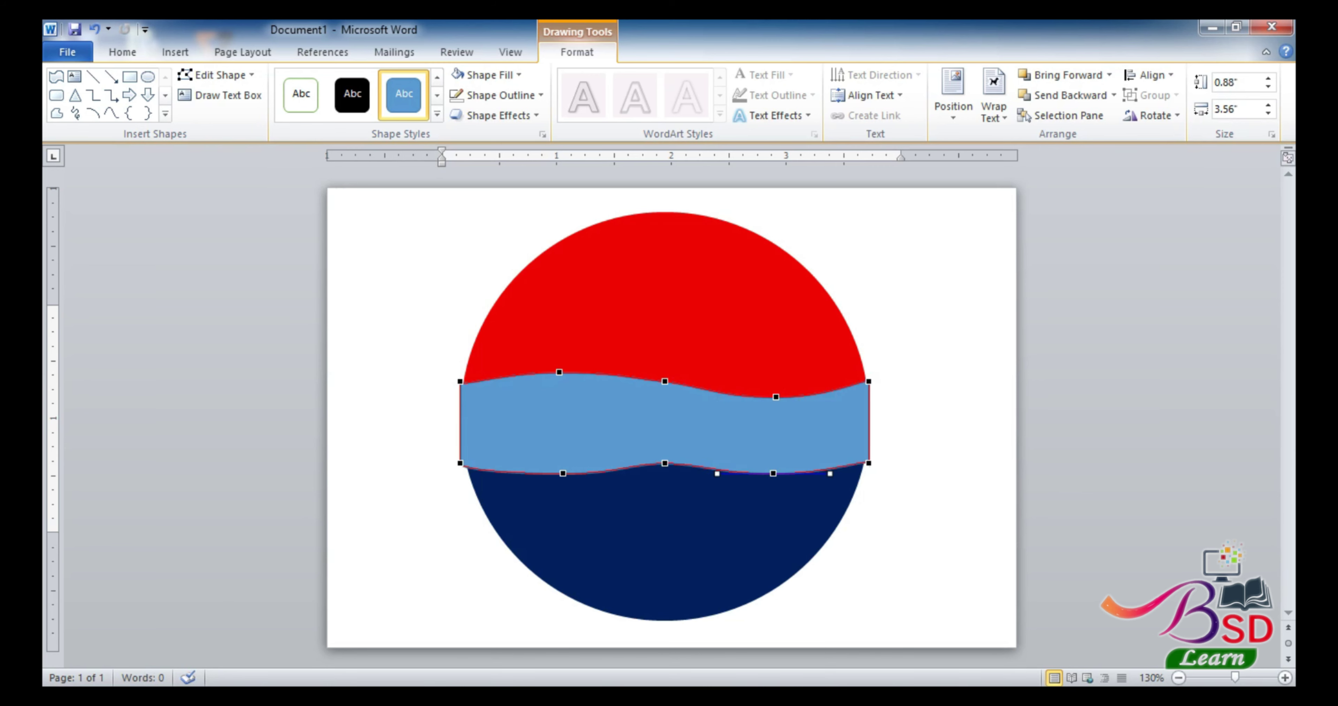
{"action": "left_click_drag", "start_coordinate": [562, 474], "coordinate": [561, 456]}
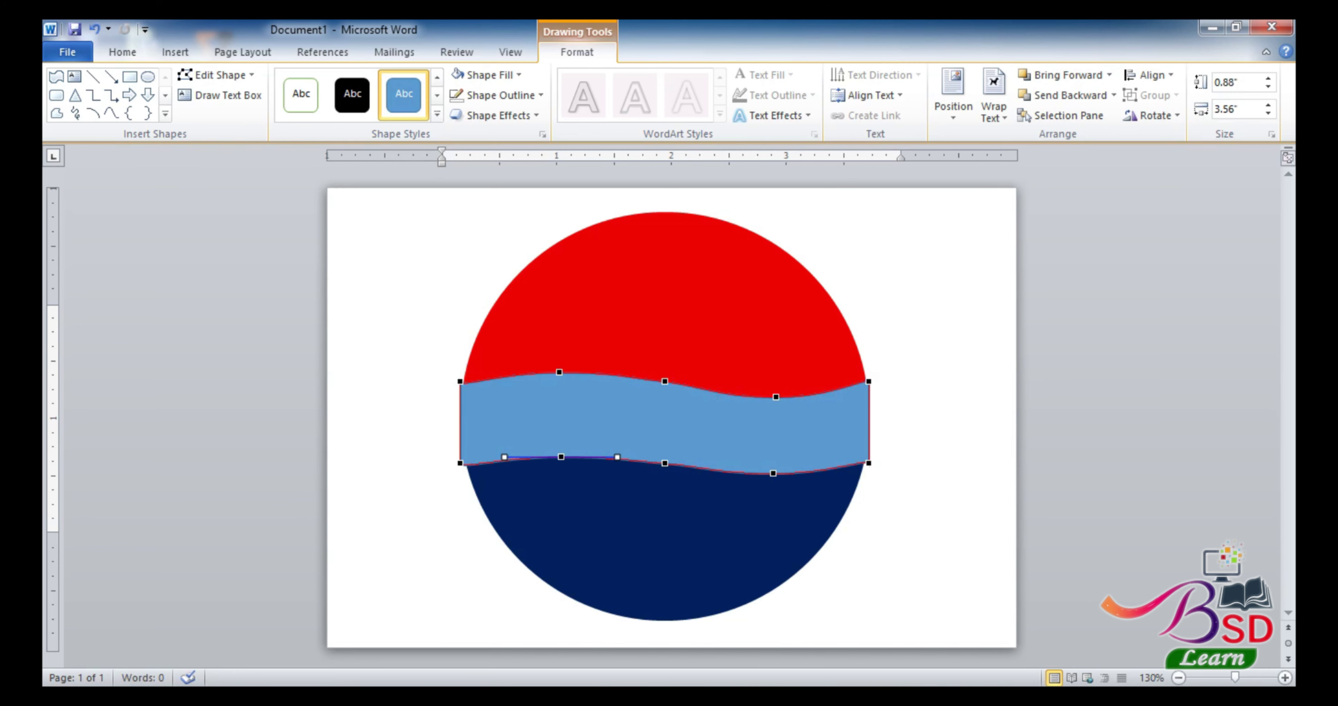
{"action": "left_click_drag", "start_coordinate": [561, 457], "coordinate": [560, 446]}
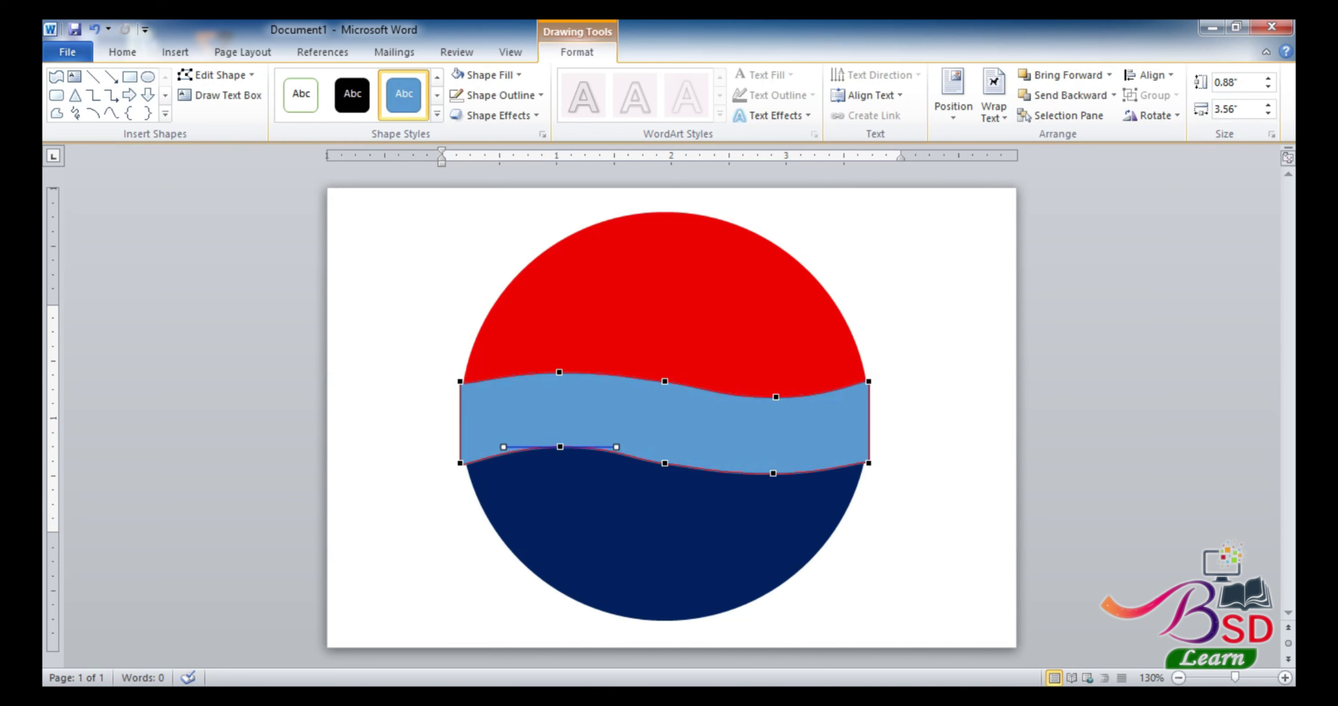
{"action": "left_click_drag", "start_coordinate": [774, 474], "coordinate": [774, 479]}
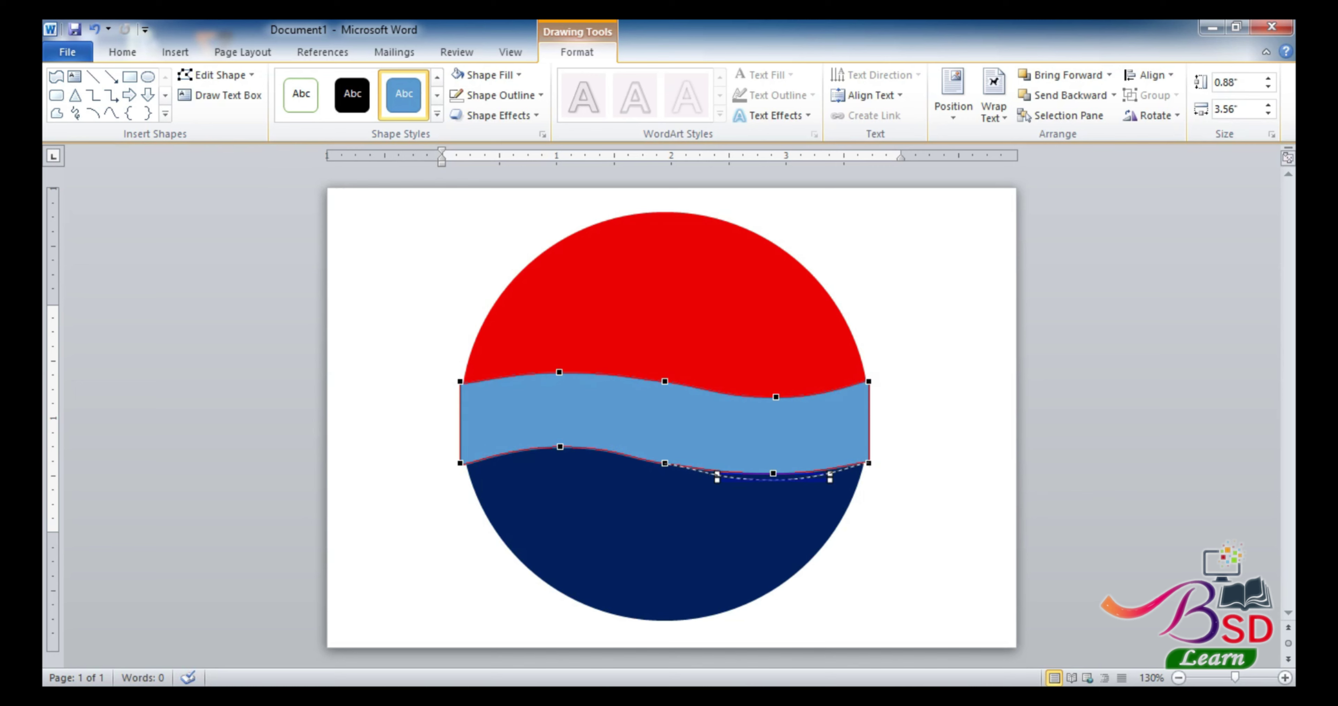
Fine-tune the band's four corner points to deepen the S-shaped wave
{"action": "left_click", "coordinate": [559, 372]}
{"action": "left_click_drag", "start_coordinate": [559, 372], "coordinate": [560, 365]}
{"action": "left_click", "coordinate": [776, 396]}
{"action": "left_click_drag", "start_coordinate": [776, 397], "coordinate": [778, 403]}
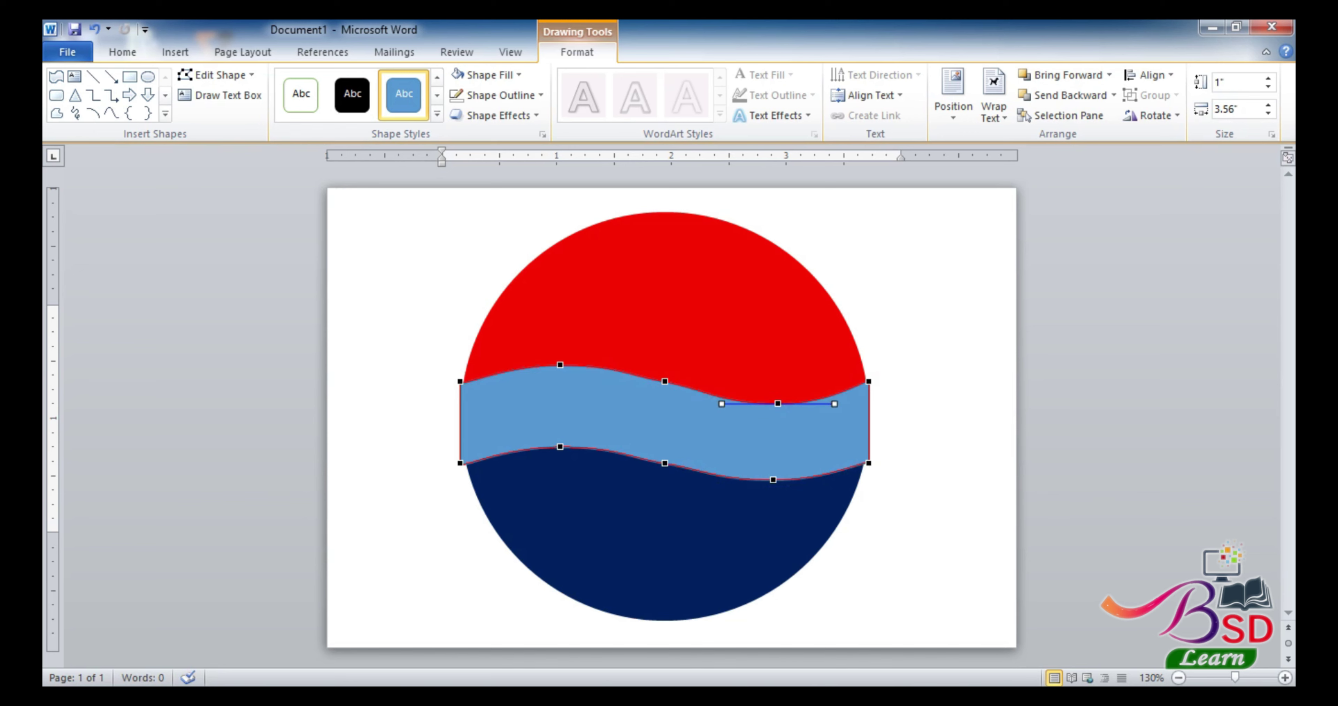
{"action": "left_click_drag", "start_coordinate": [560, 446], "coordinate": [559, 442]}
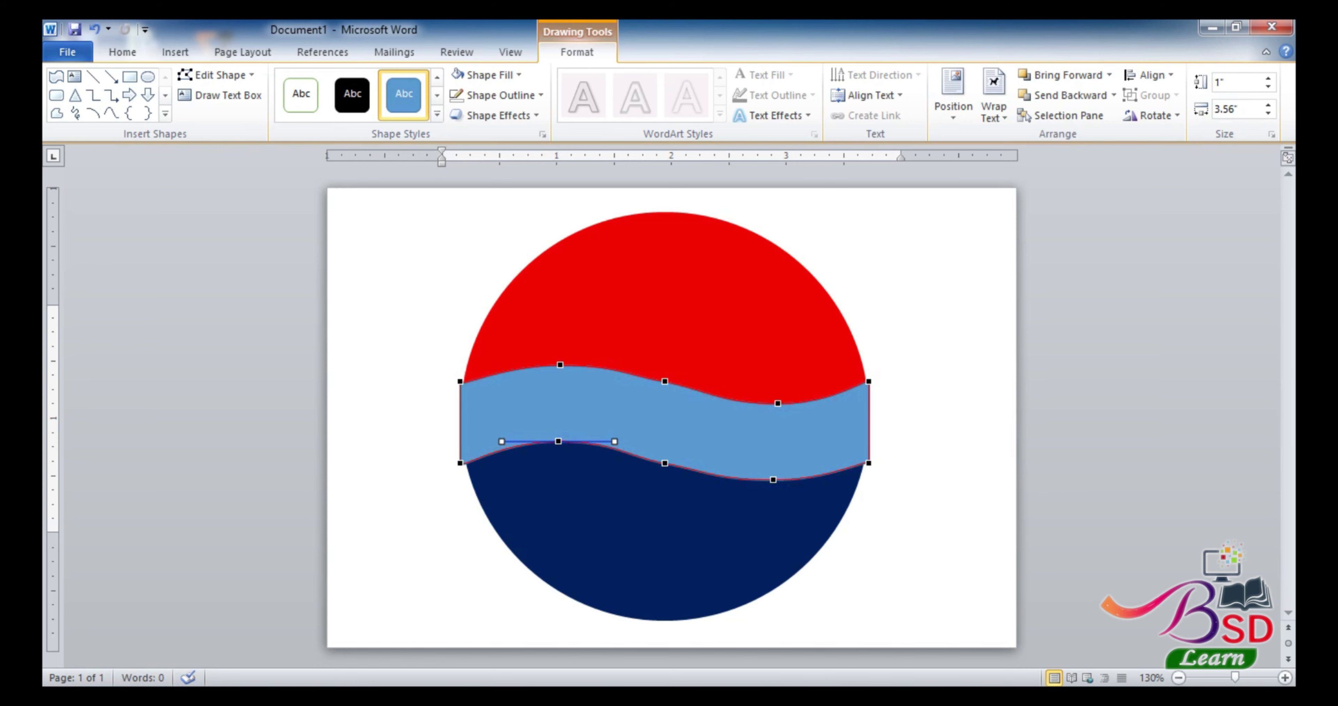
{"action": "left_click", "coordinate": [773, 480]}
{"action": "left_click_drag", "start_coordinate": [774, 480], "coordinate": [773, 486]}
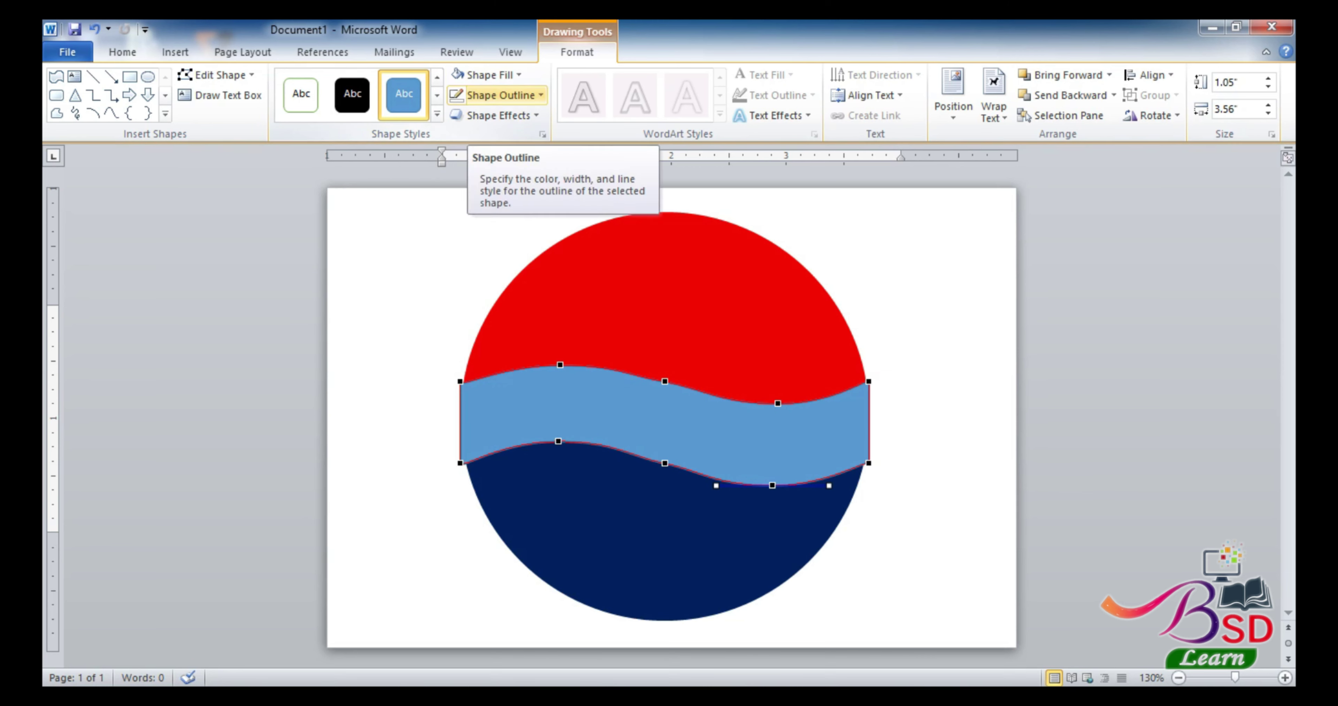
{"action": "left_click", "coordinate": [488, 75]}
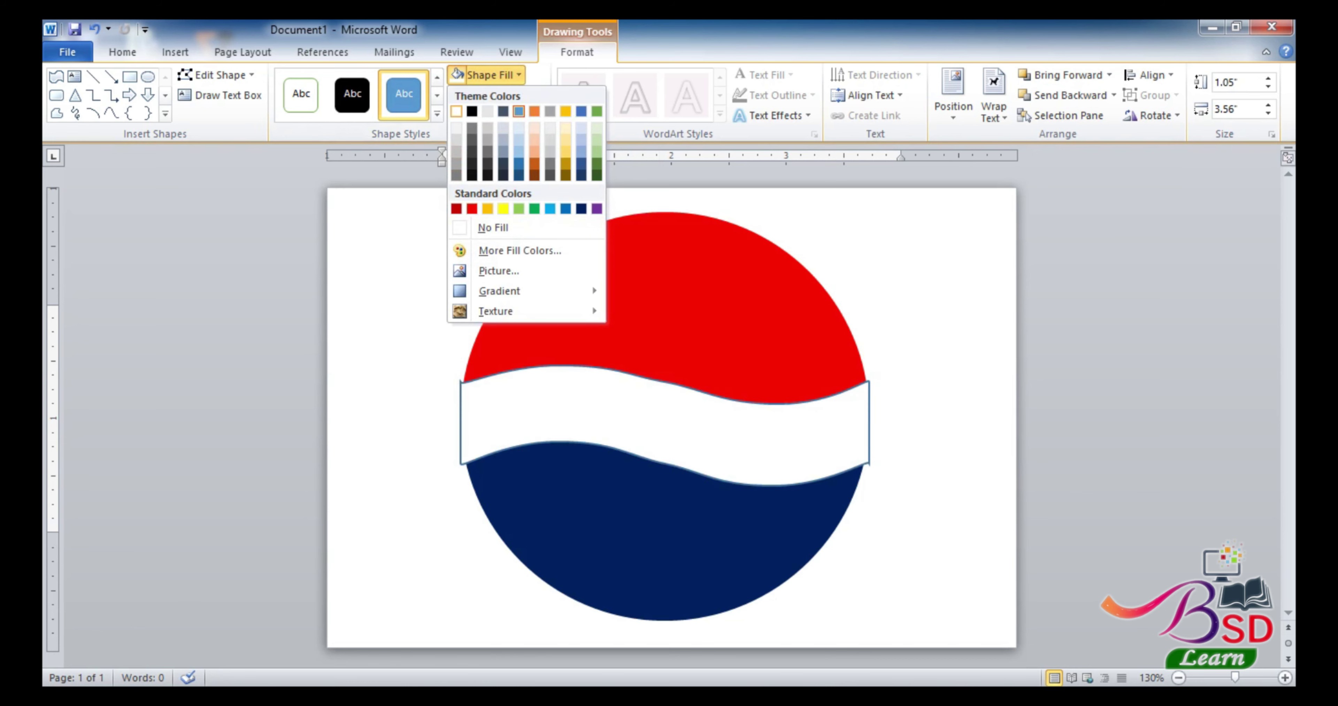
Fill the wave band white and remove its outline
{"action": "left_click", "coordinate": [456, 111]}
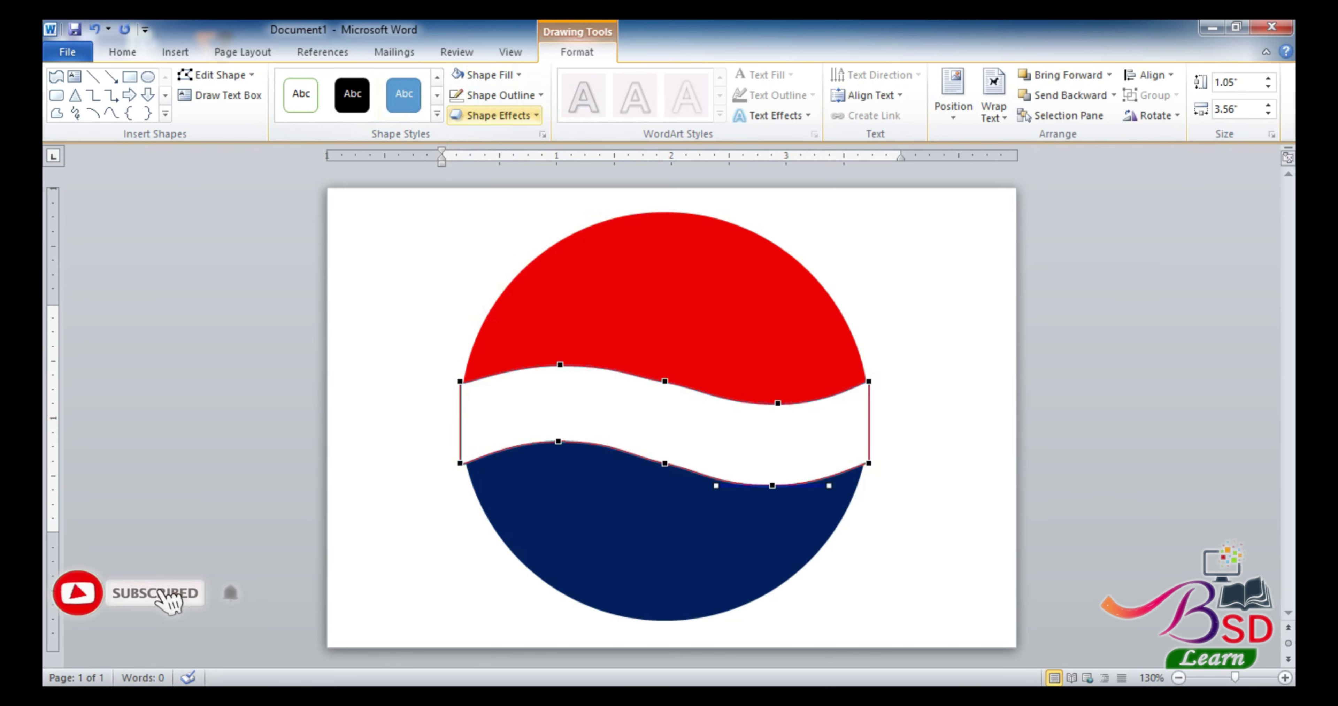
{"action": "left_click", "coordinate": [493, 95]}
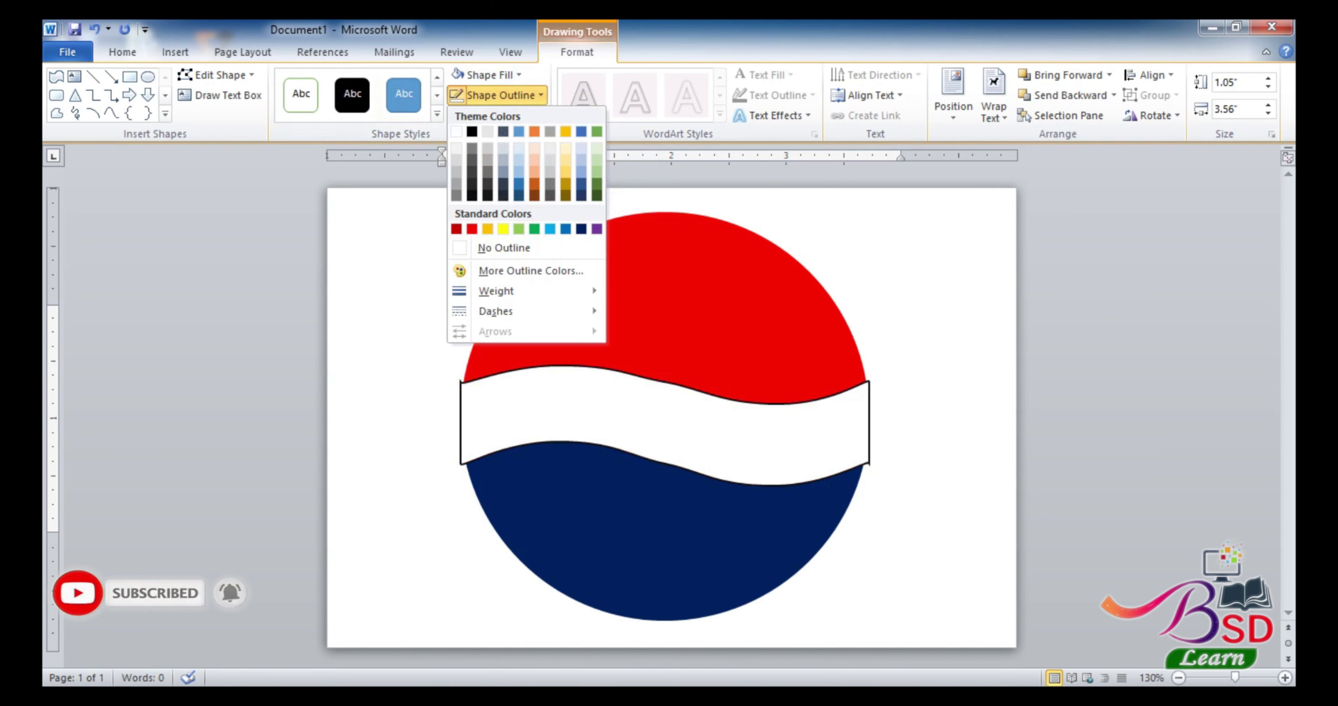
{"action": "left_click", "coordinate": [503, 248]}
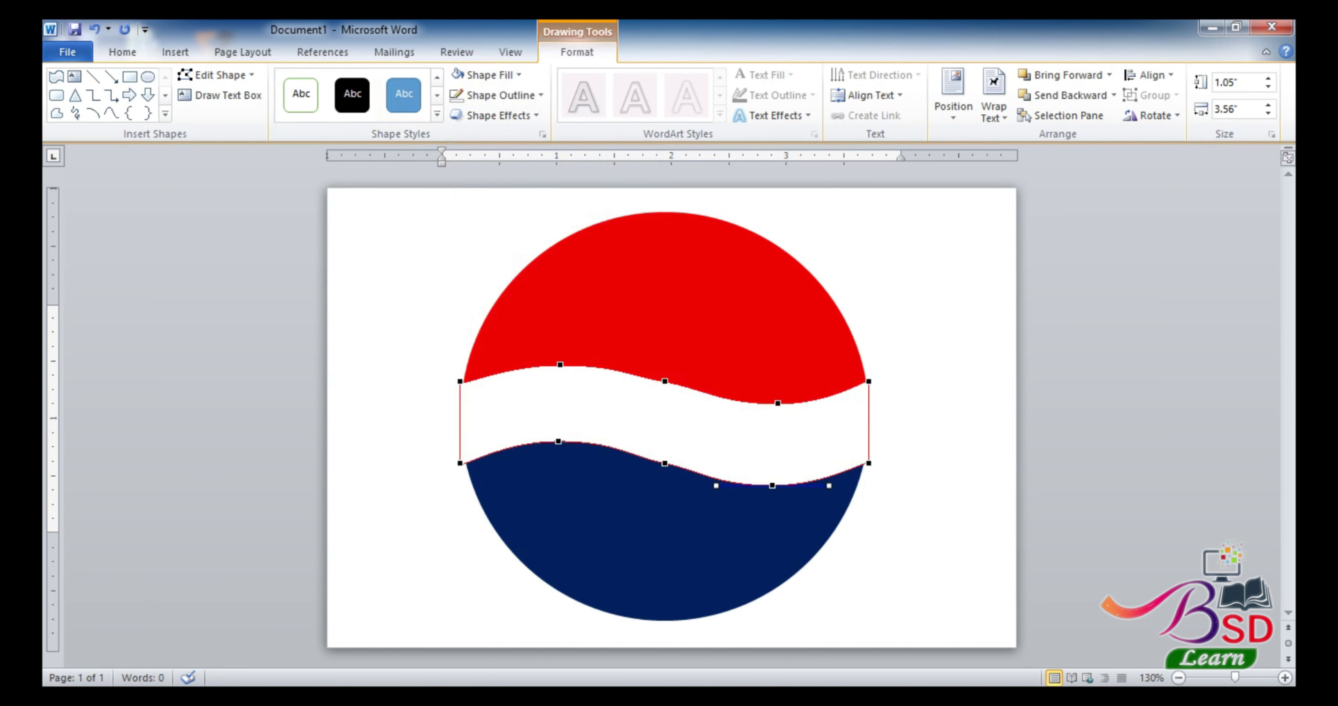
{"action": "key", "text": "ctrl+a"}
{"action": "left_click", "coordinate": [444, 313]}
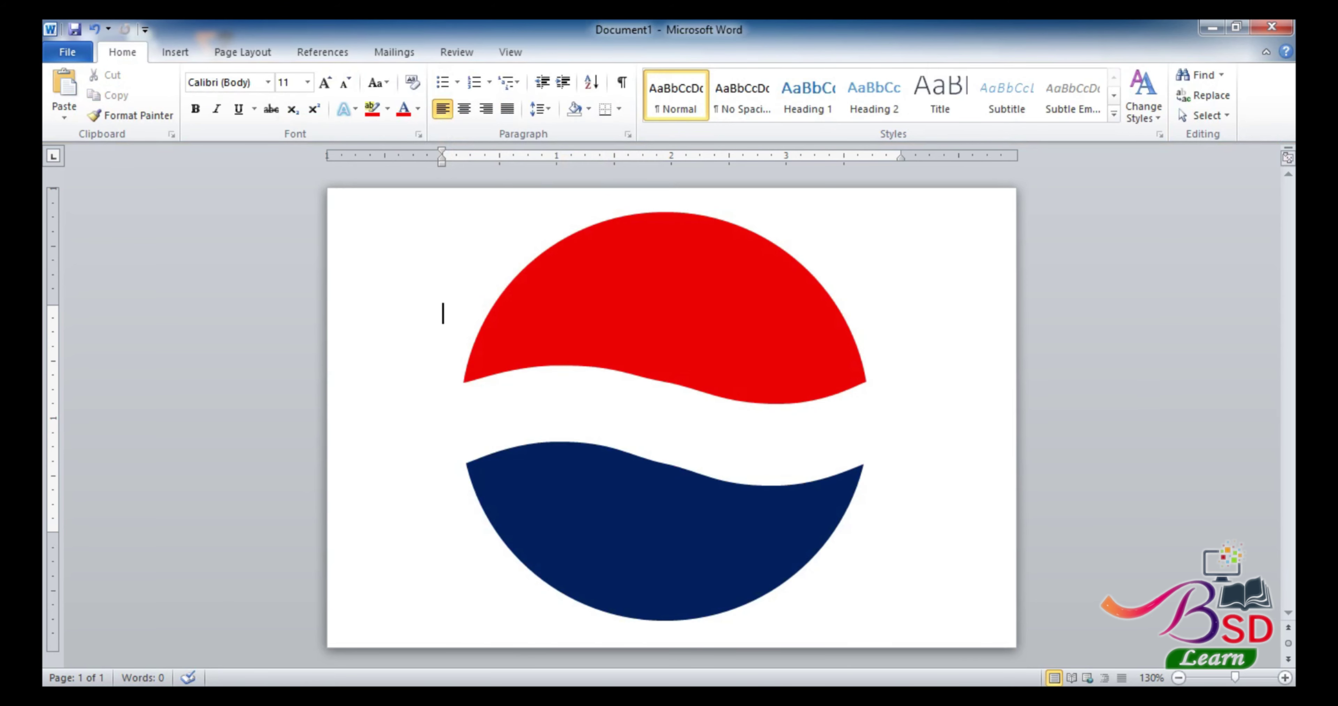
Group the circle and wave shapes and drag the group toward the page centre
{"action": "key", "text": "ctrl+a"}
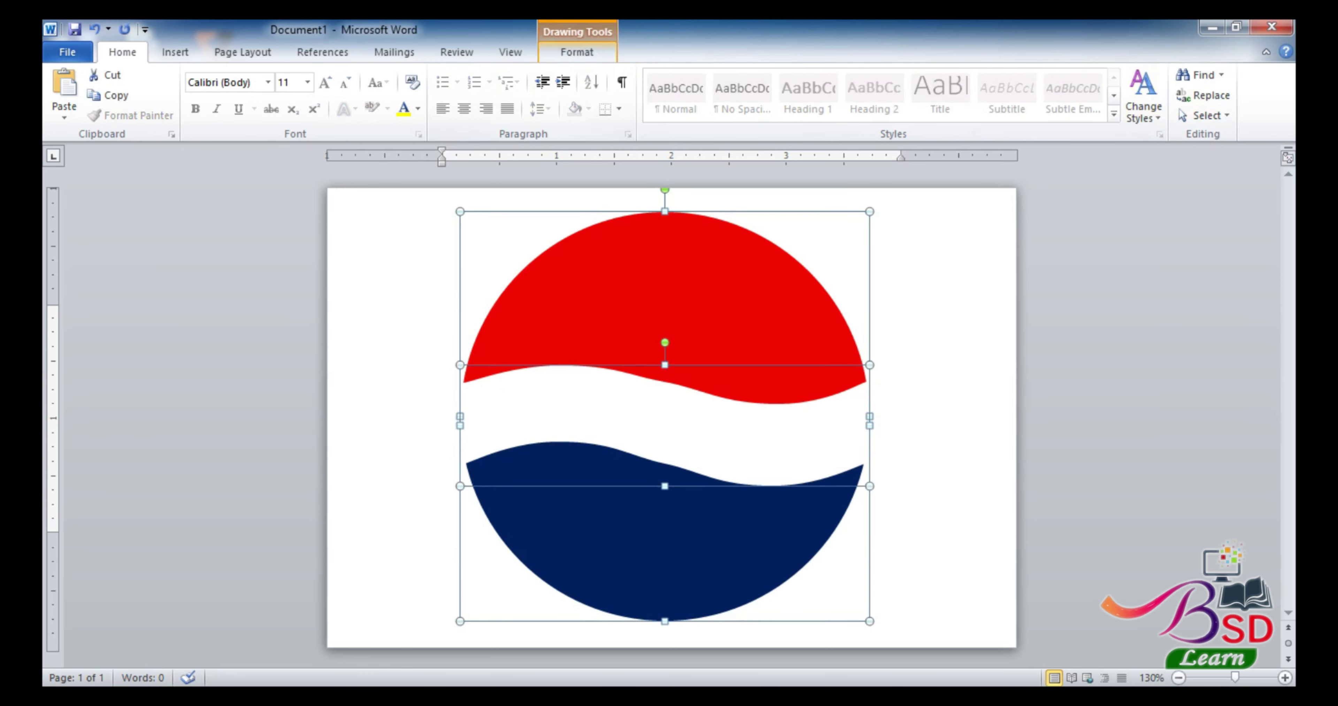
{"action": "left_click", "coordinate": [577, 52]}
{"action": "left_click", "coordinate": [1150, 95]}
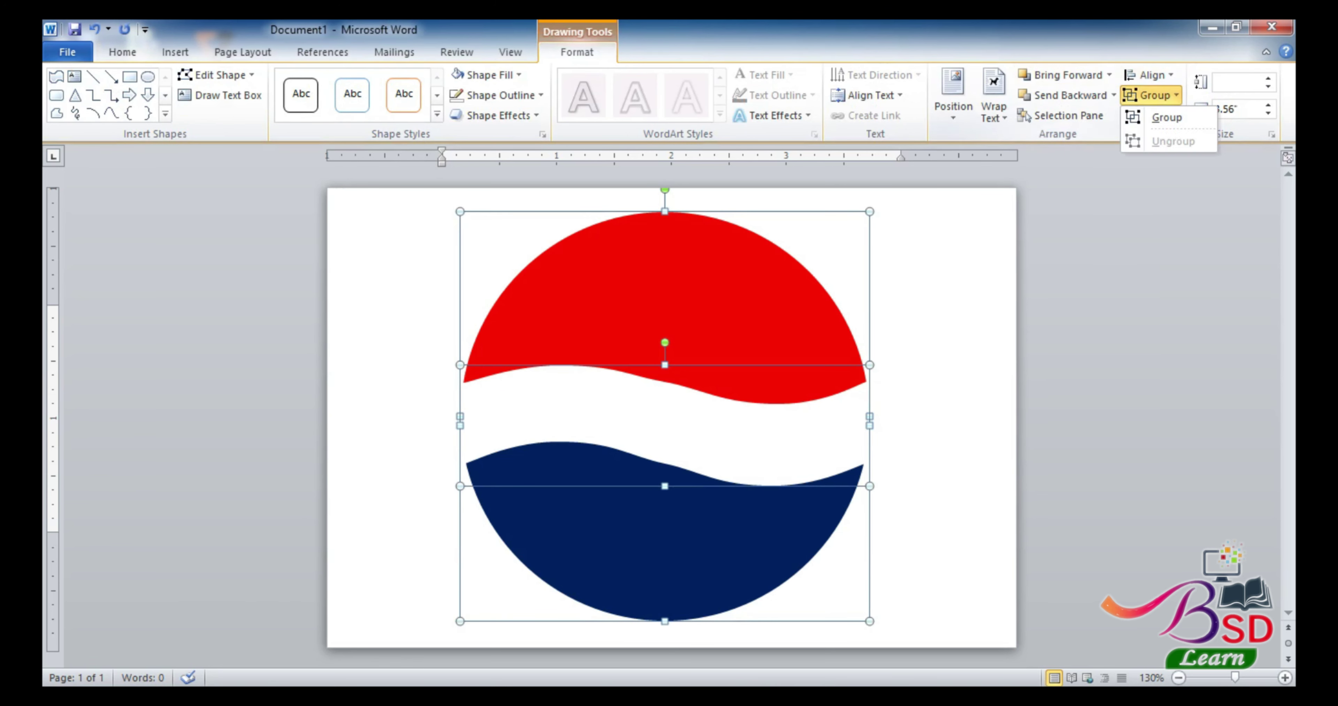
{"action": "left_click", "coordinate": [1167, 118]}
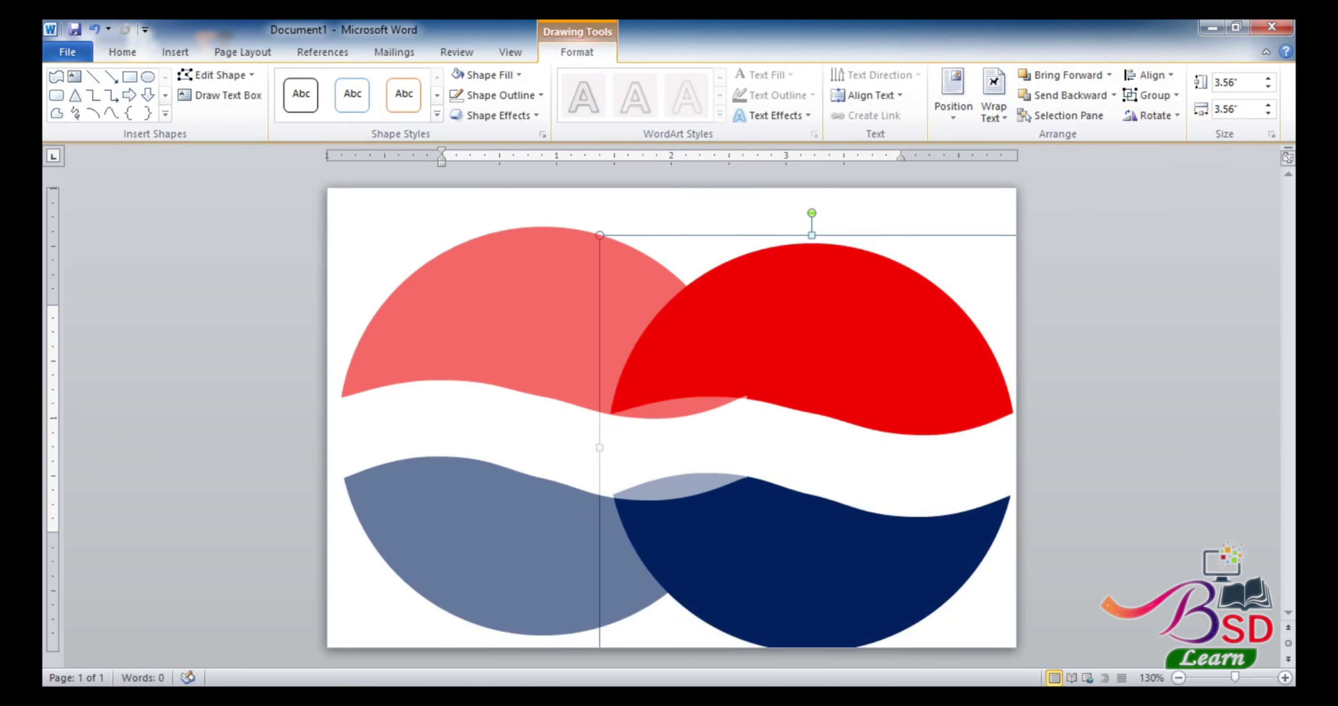
{"action": "left_click_drag", "start_coordinate": [550, 428], "coordinate": [649, 427]}
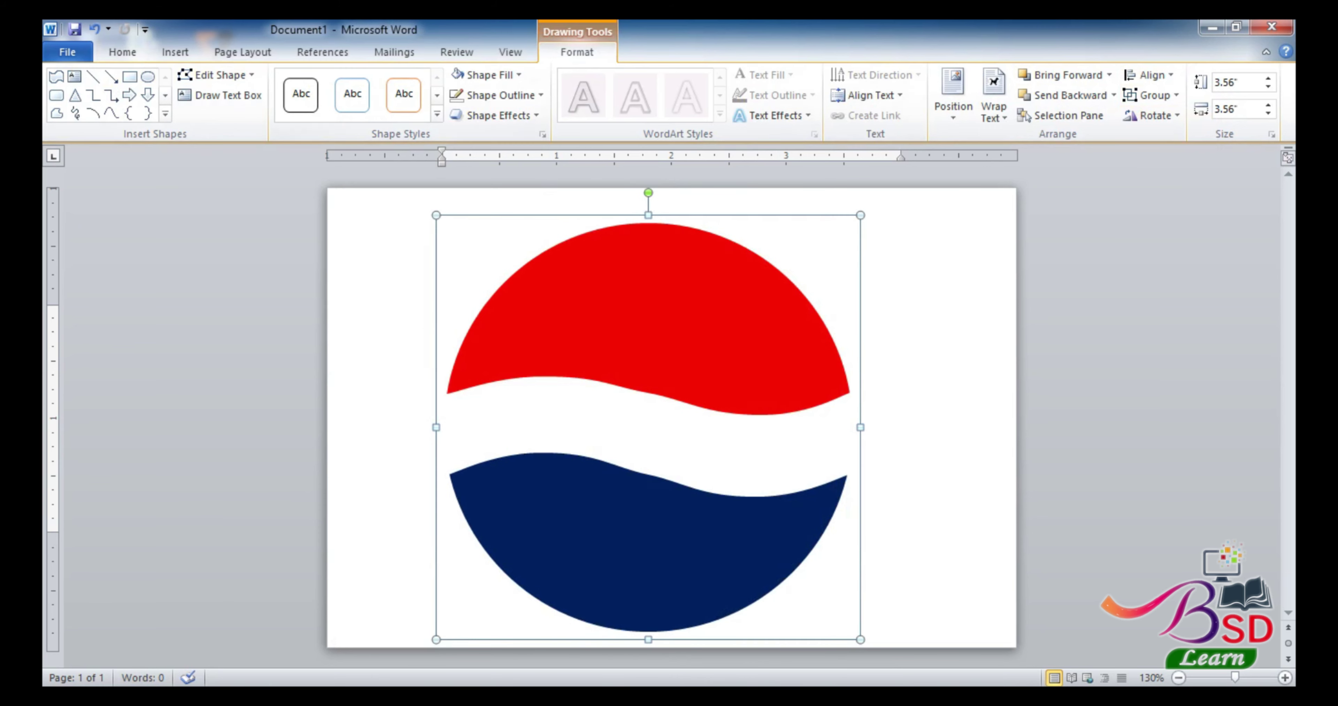
{"action": "left_click", "coordinate": [175, 52]}
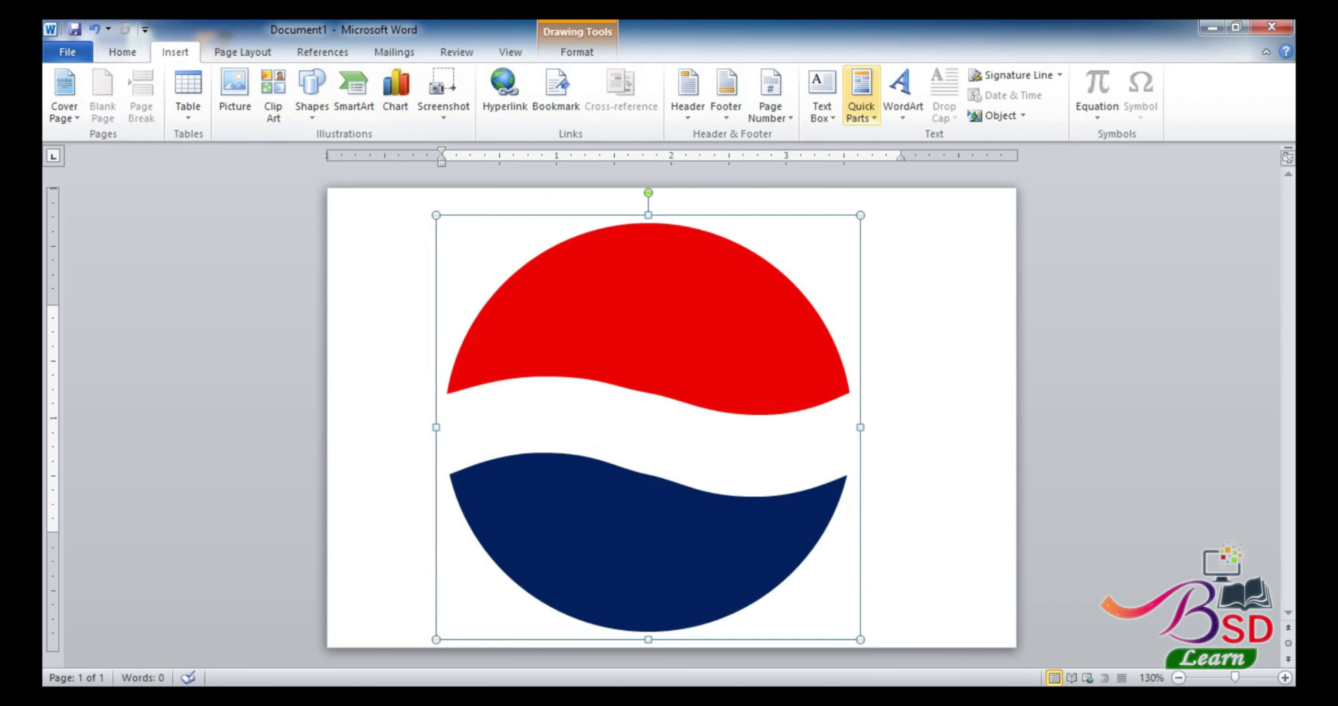
Insert a WordArt text box reading 'Pepsi'
{"action": "left_click", "coordinate": [902, 94]}
{"action": "left_click", "coordinate": [909, 155]}
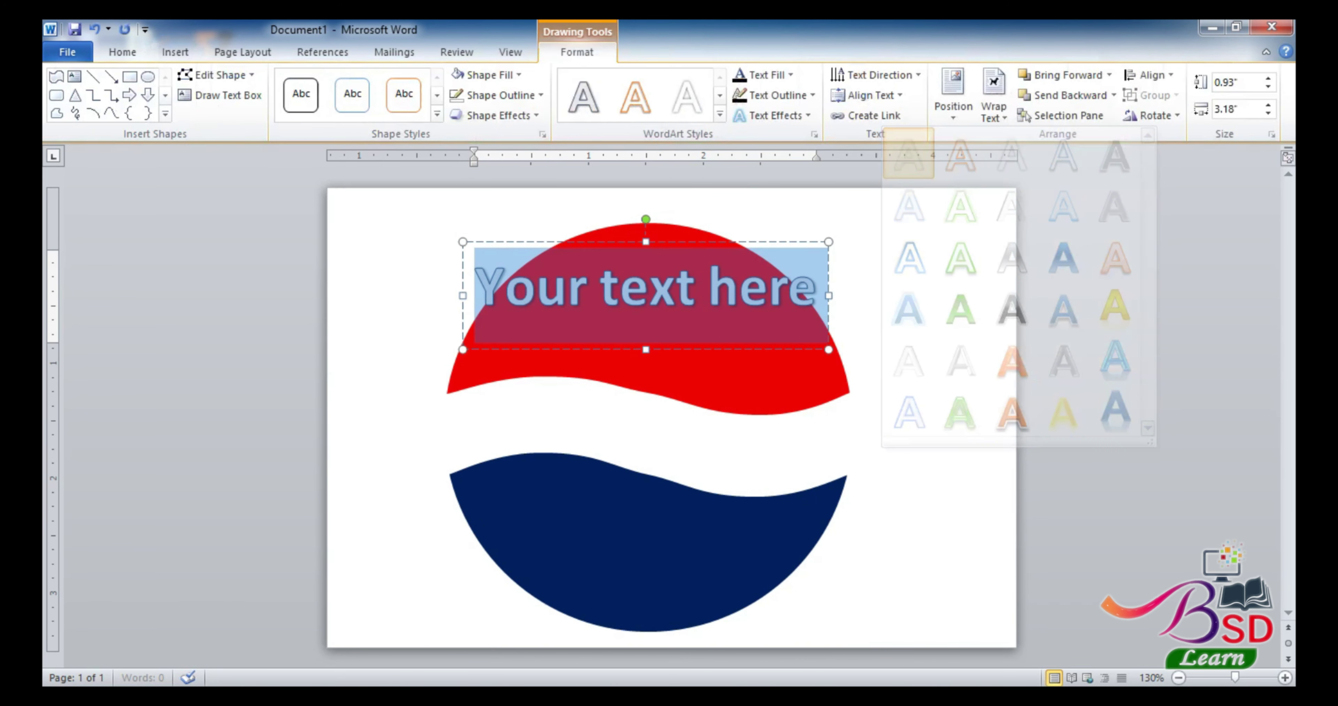
{"action": "type", "text": "Pe"}
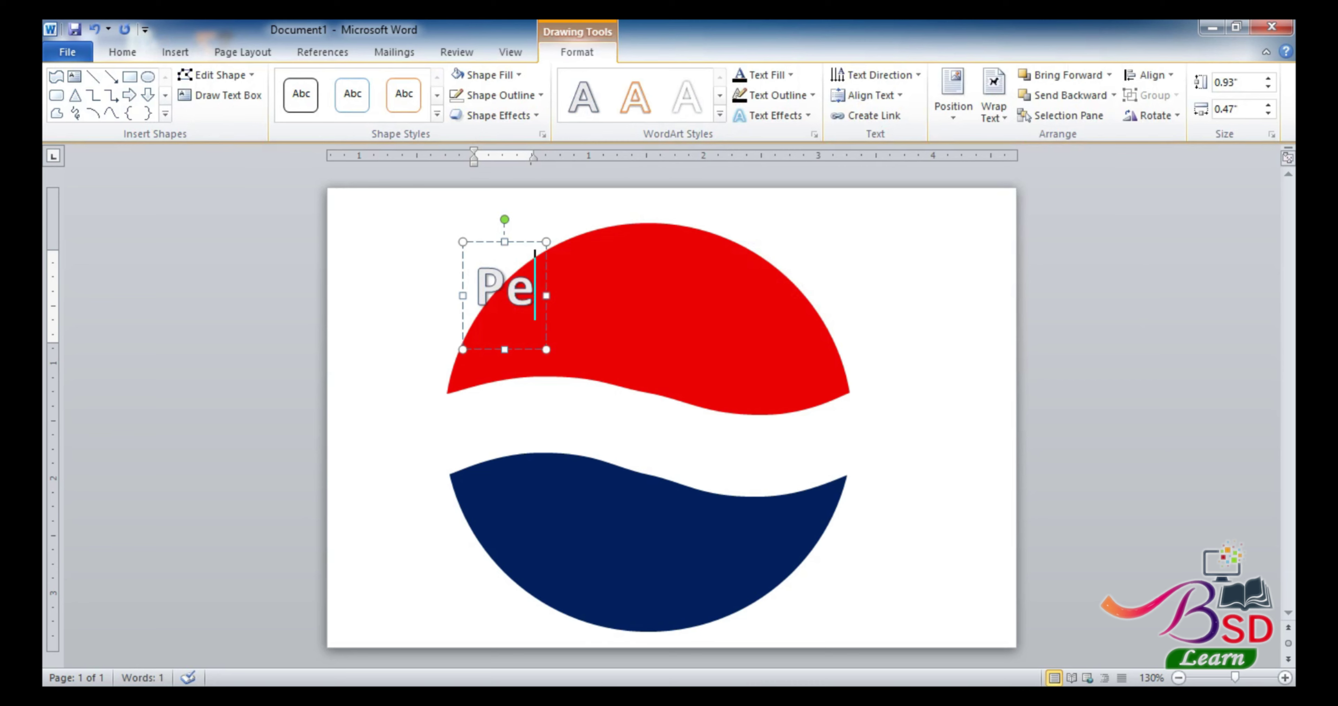
{"action": "type", "text": "psi"}
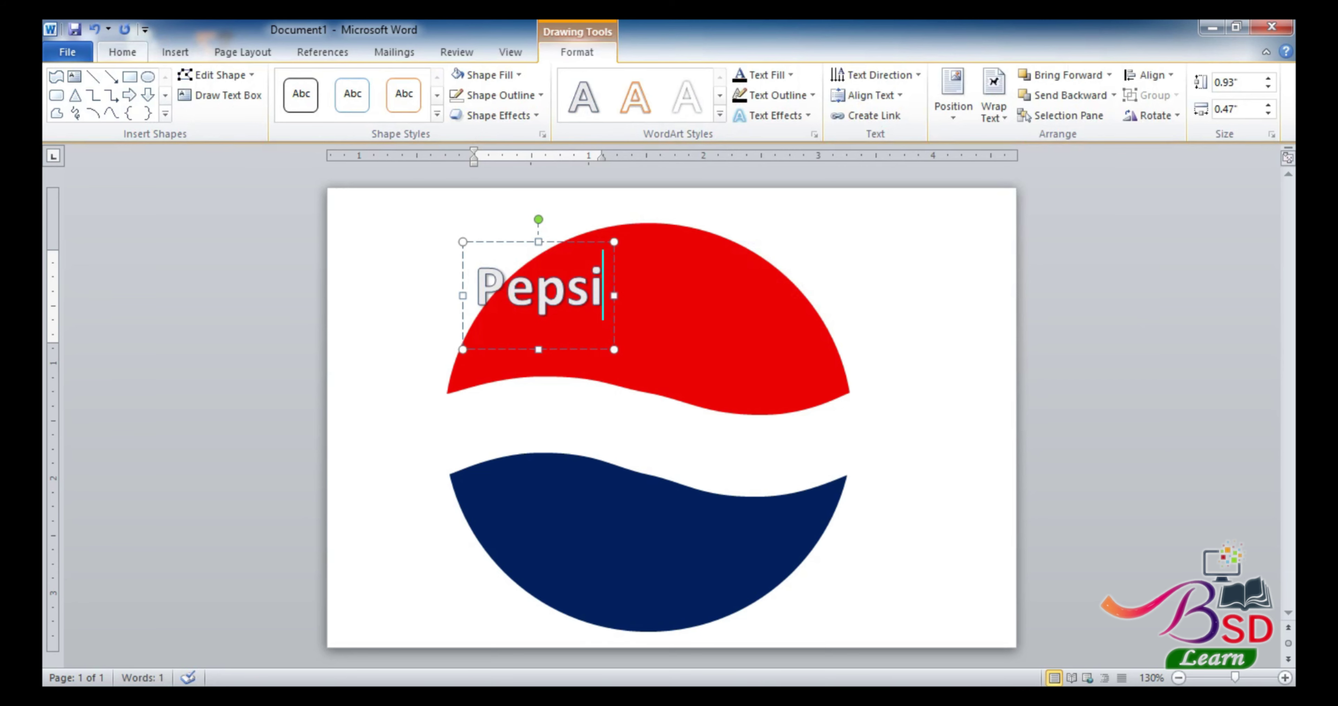
Widen the Pepsi box to about 1.85" × 0.85" and centre it in the white wave
{"action": "left_click_drag", "start_coordinate": [603, 296], "coordinate": [696, 431]}
{"action": "left_click_drag", "start_coordinate": [630, 375], "coordinate": [630, 385]}
{"action": "left_click_drag", "start_coordinate": [706, 433], "coordinate": [736, 434]}
{"action": "left_click_drag", "start_coordinate": [555, 433], "coordinate": [523, 434]}
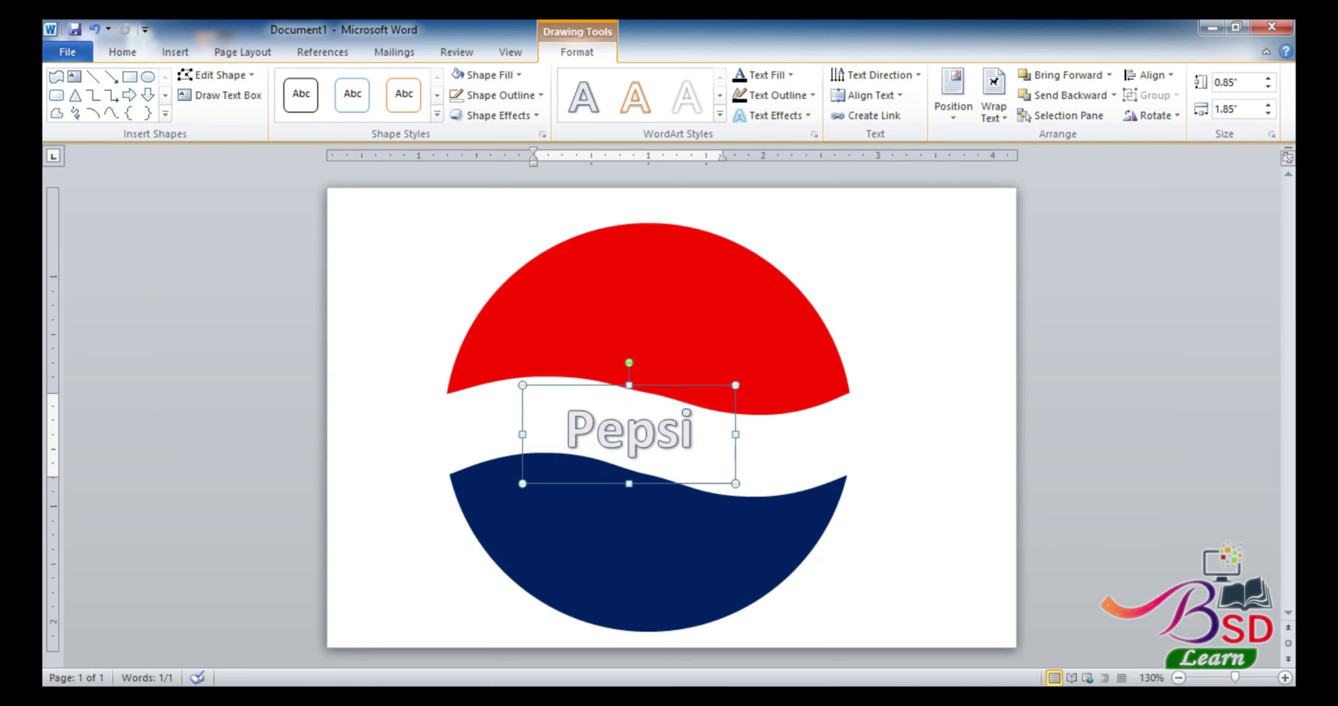
{"action": "left_click_drag", "start_coordinate": [629, 431], "coordinate": [620, 422]}
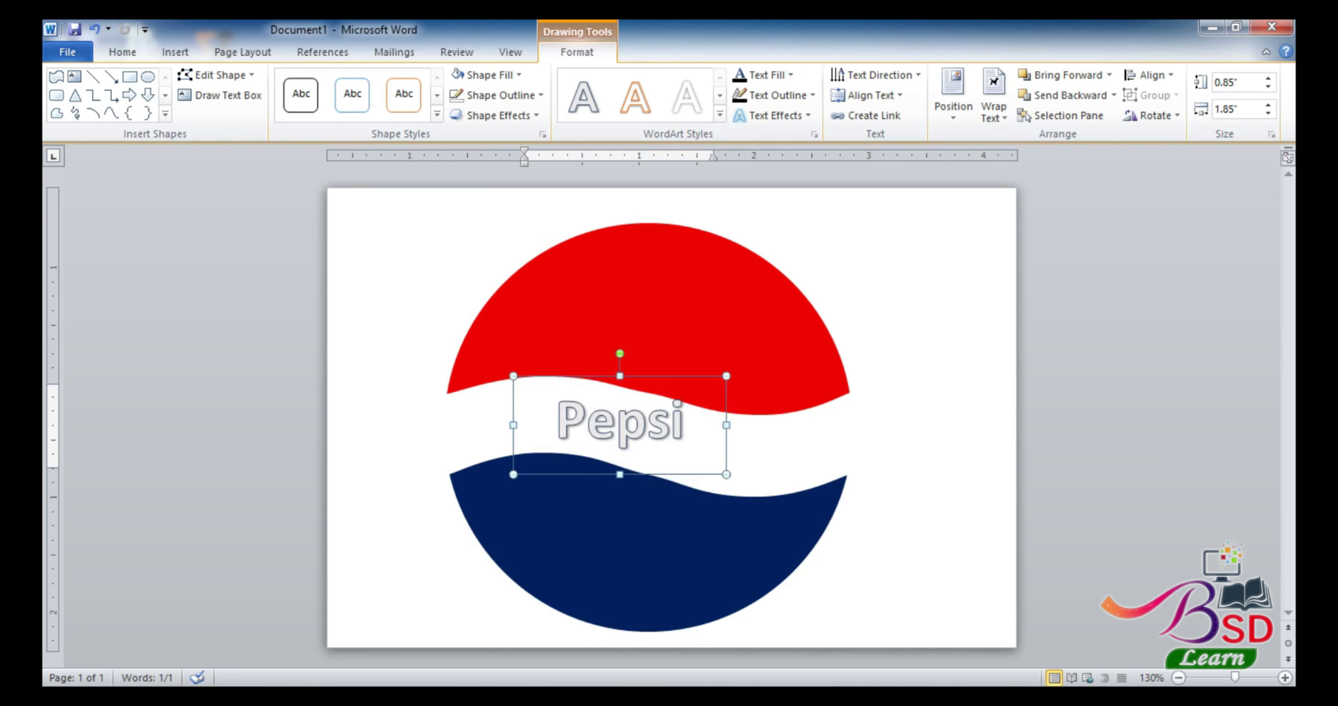
{"action": "left_click_drag", "start_coordinate": [513, 446], "coordinate": [528, 460]}
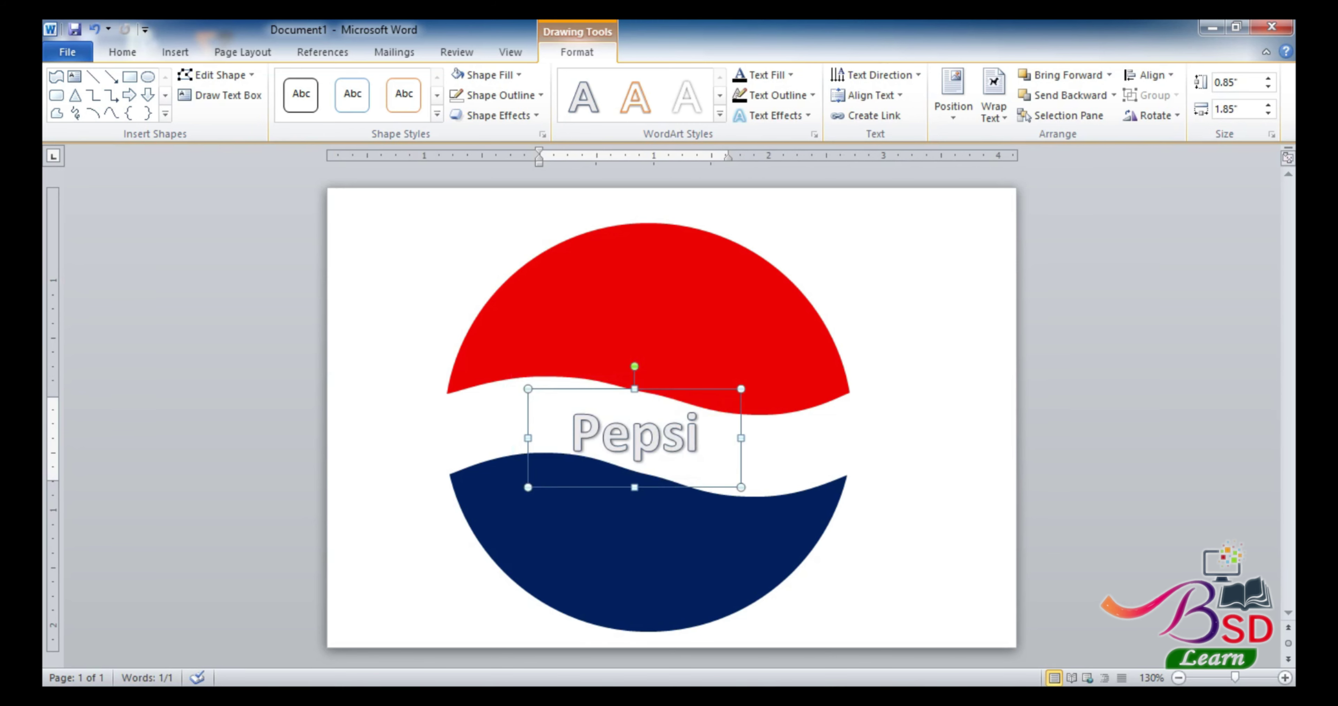
Set the Pepsi box's shape fill to No Fill
{"action": "key", "text": "ctrl+a"}
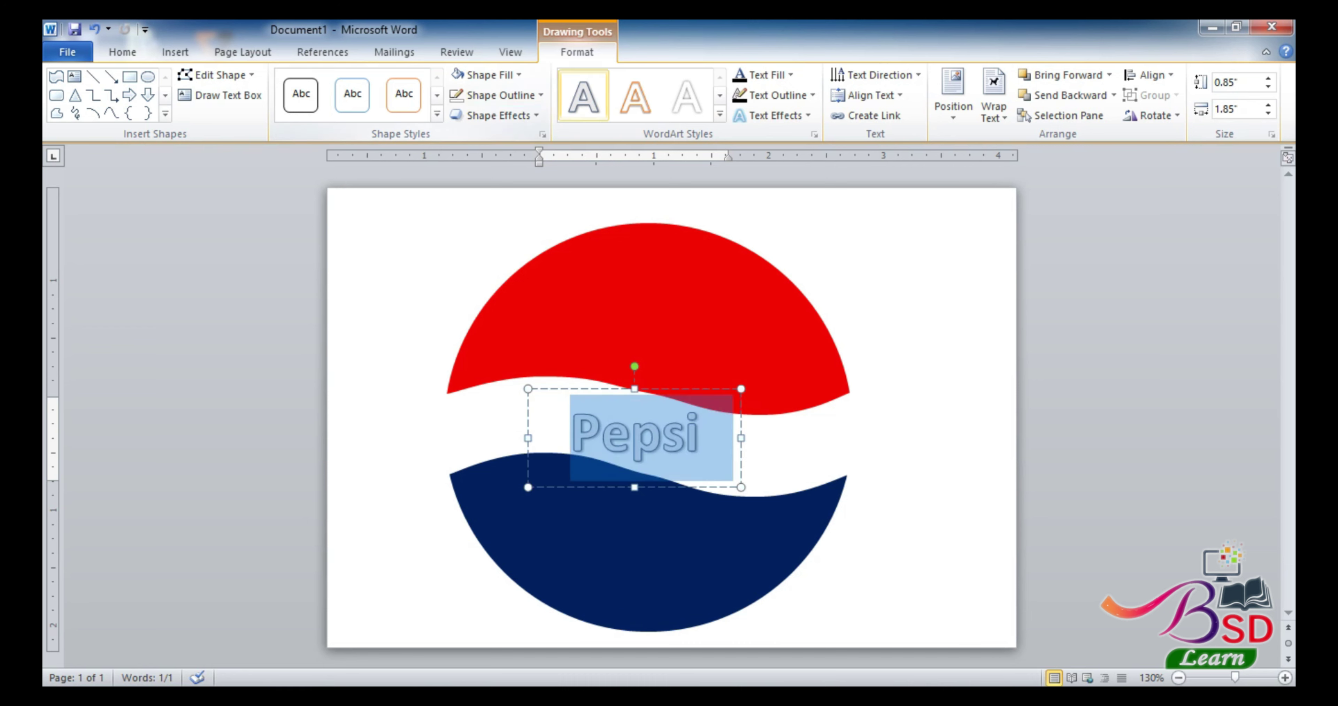
{"action": "left_click", "coordinate": [488, 75]}
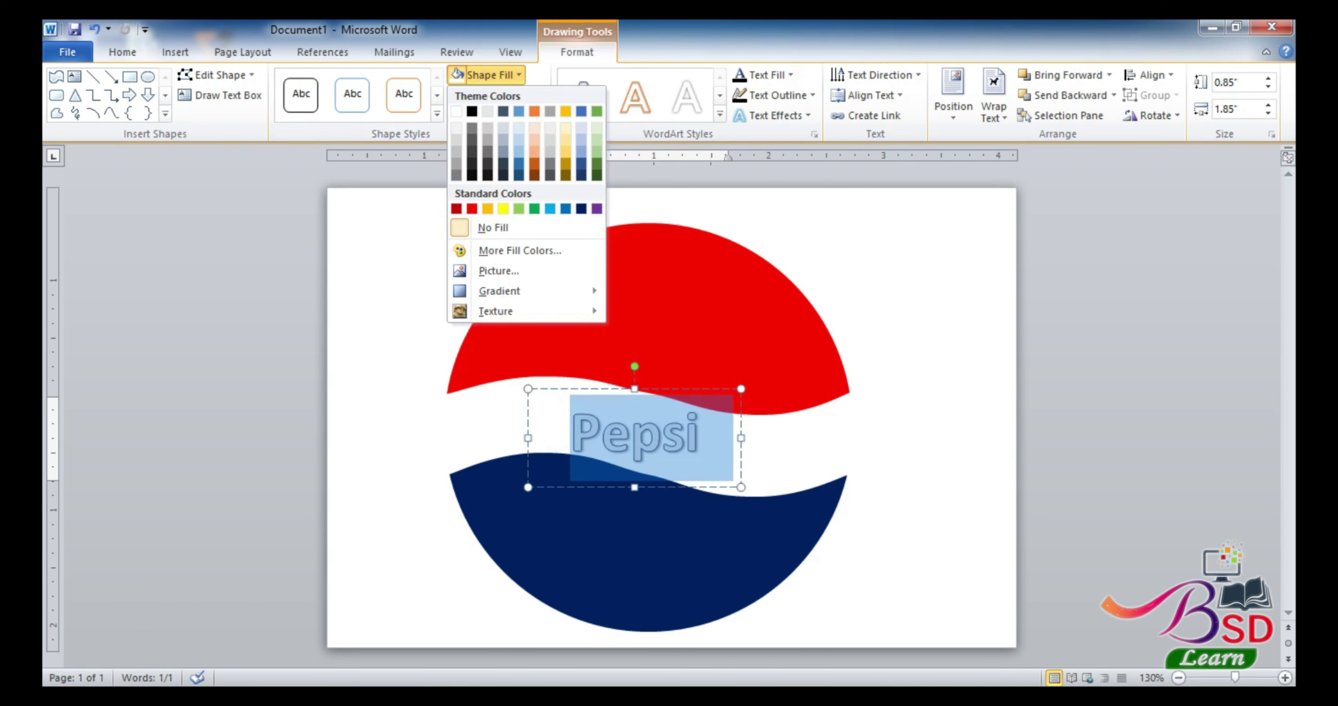
{"action": "left_click", "coordinate": [493, 227]}
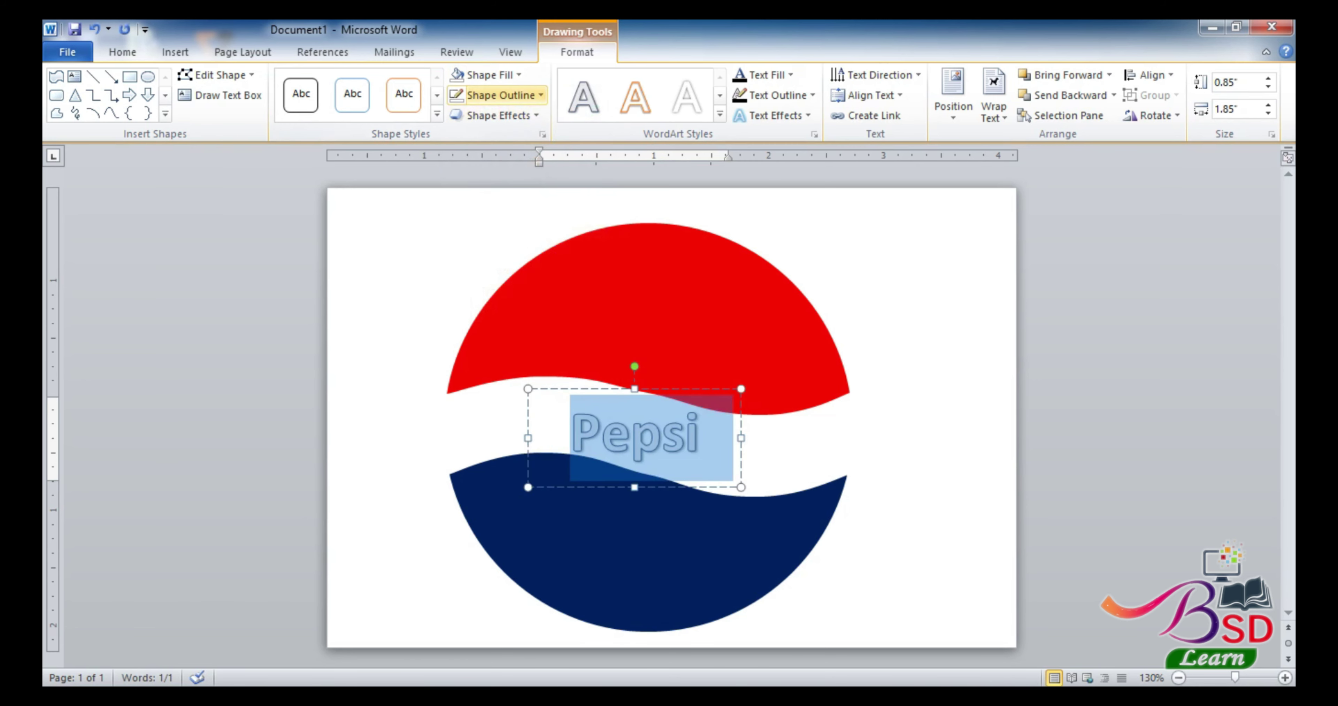
{"action": "left_click", "coordinate": [501, 95]}
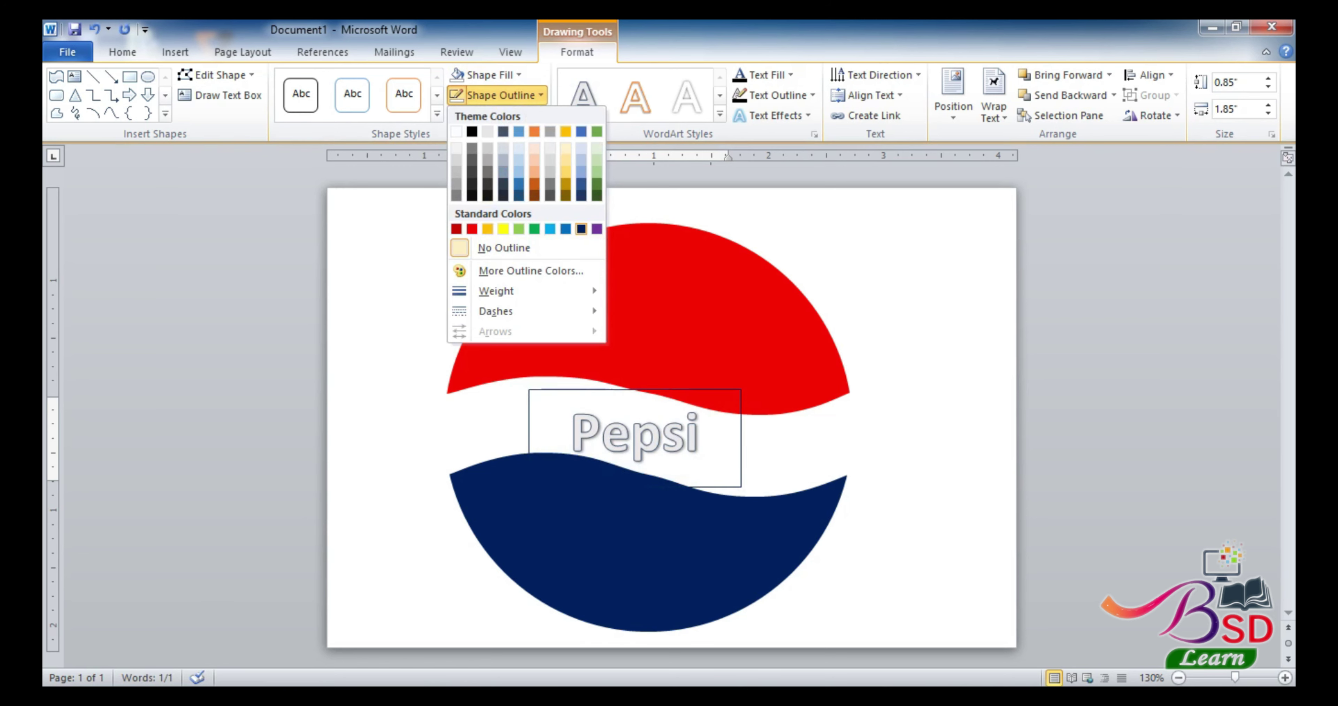
{"action": "left_click", "coordinate": [503, 248]}
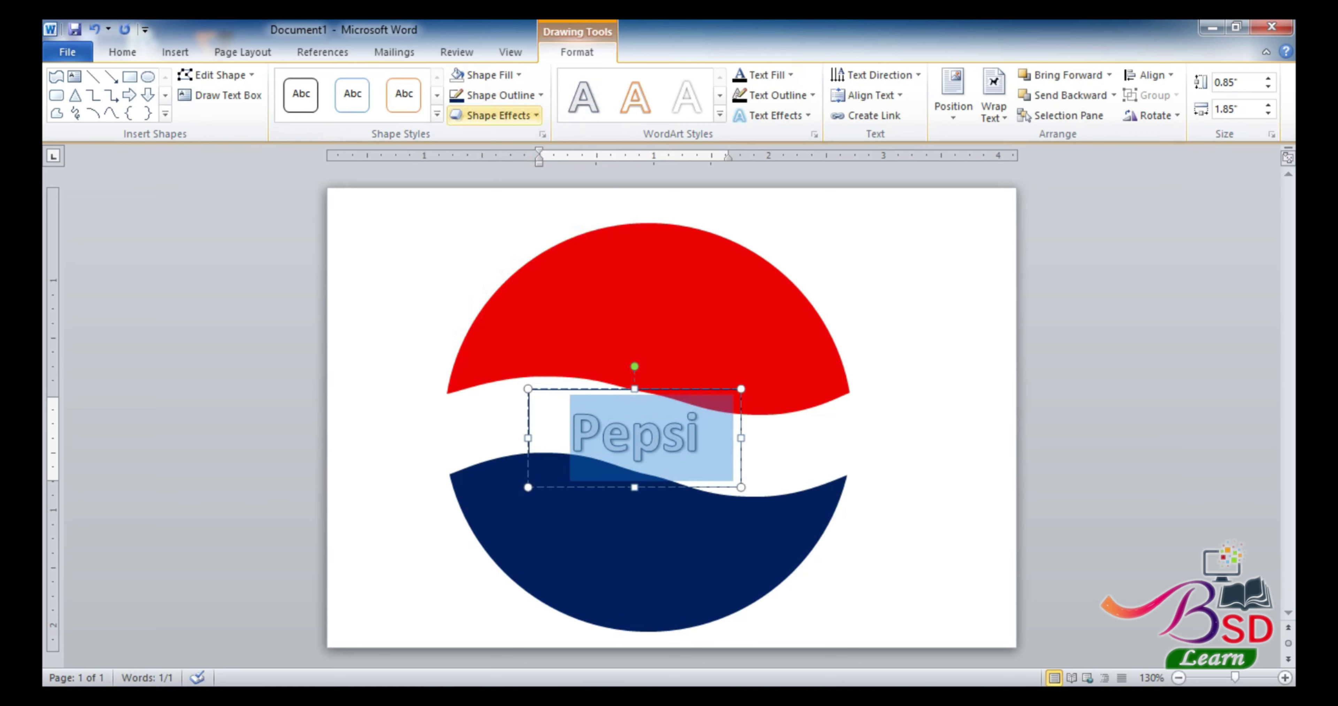
Change the Pepsi text's font colour to dark blue
{"action": "left_click", "coordinate": [122, 51]}
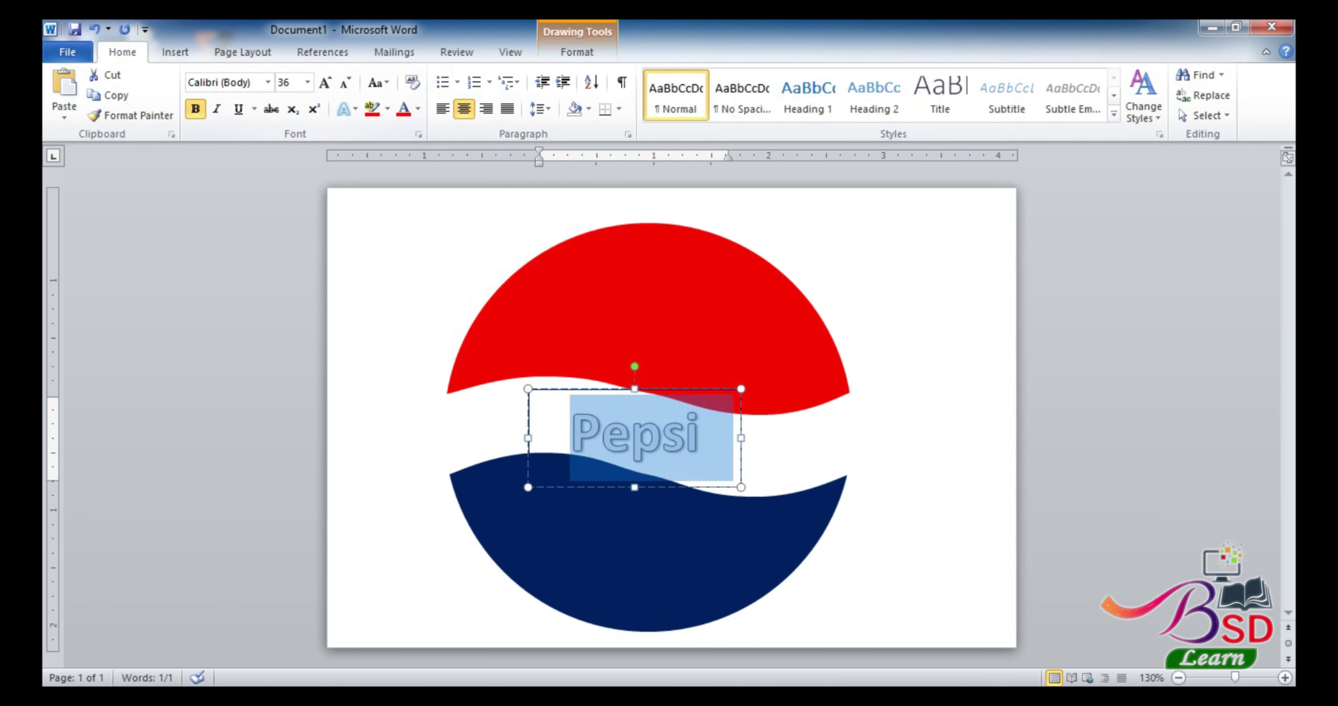
{"action": "left_click", "coordinate": [418, 108]}
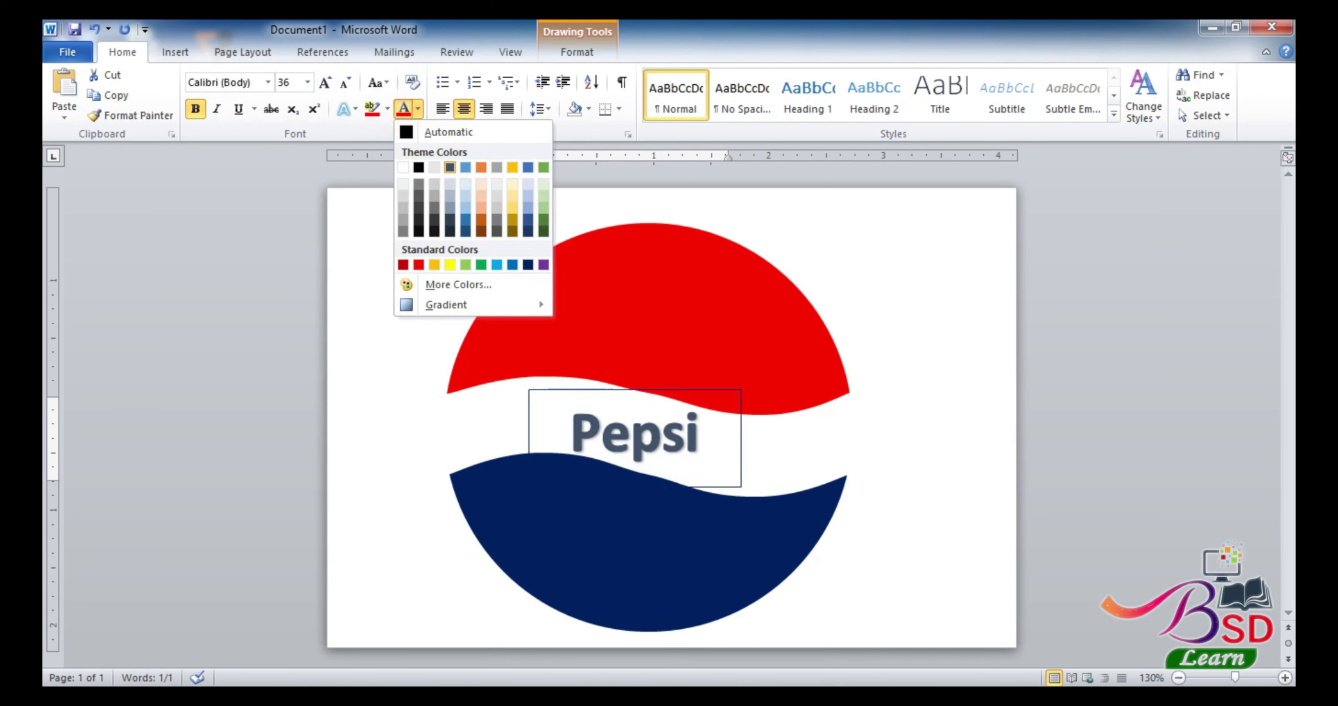
{"action": "left_click", "coordinate": [465, 232]}
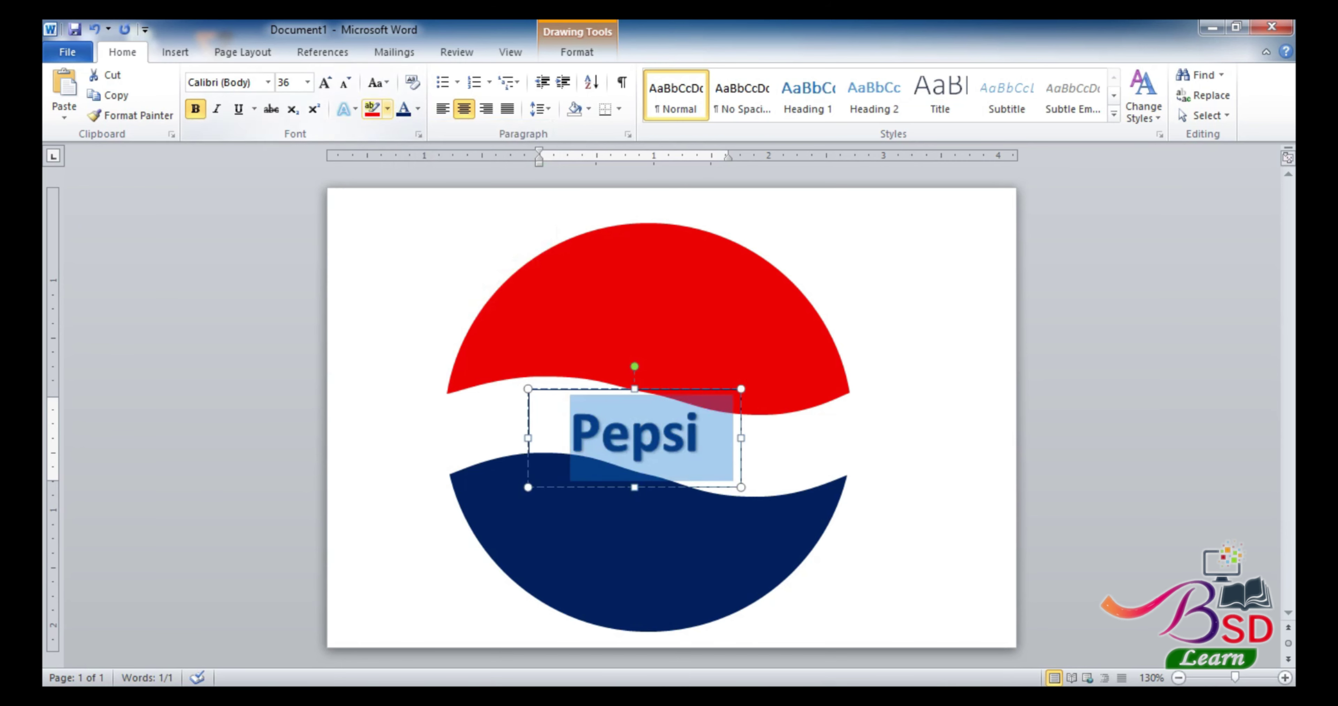
Set the Pepsi text box outline to No Outline
{"action": "key", "text": "ctrl+a"}
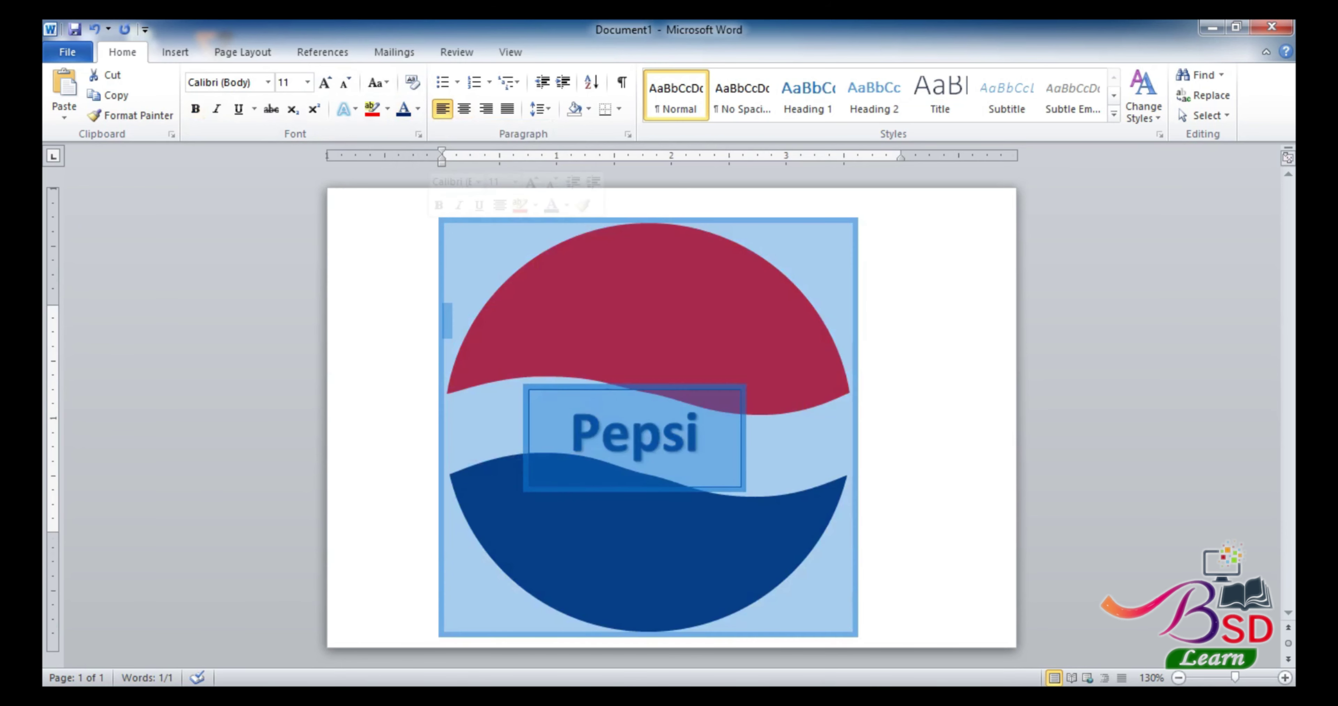
{"action": "left_click", "coordinate": [443, 313]}
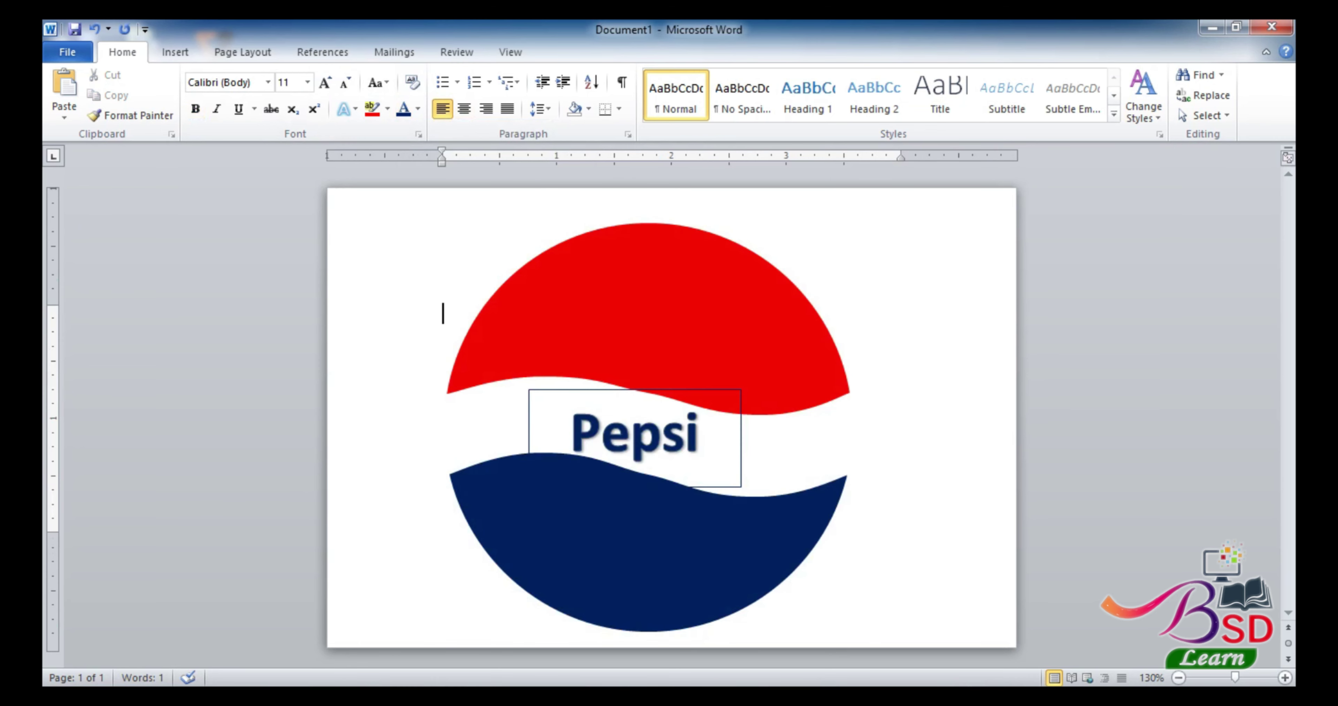
{"action": "left_click", "coordinate": [529, 438]}
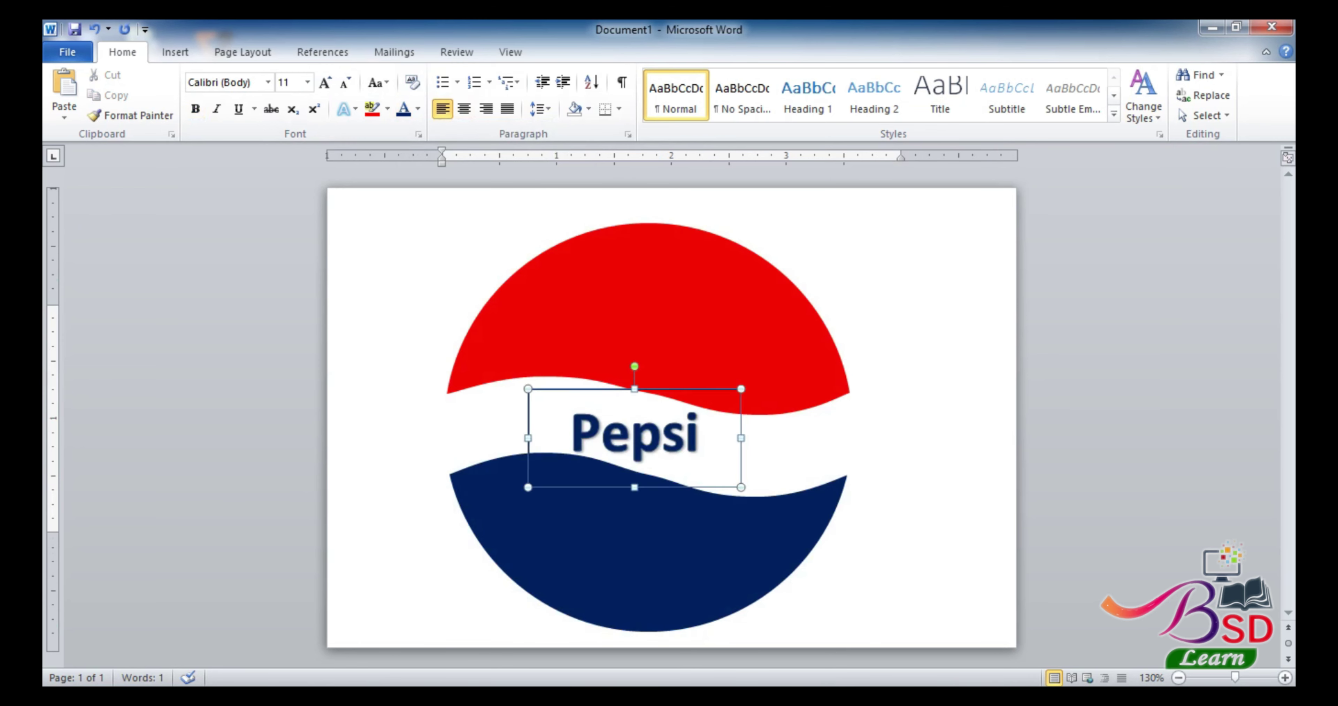
{"action": "left_click", "coordinate": [577, 52]}
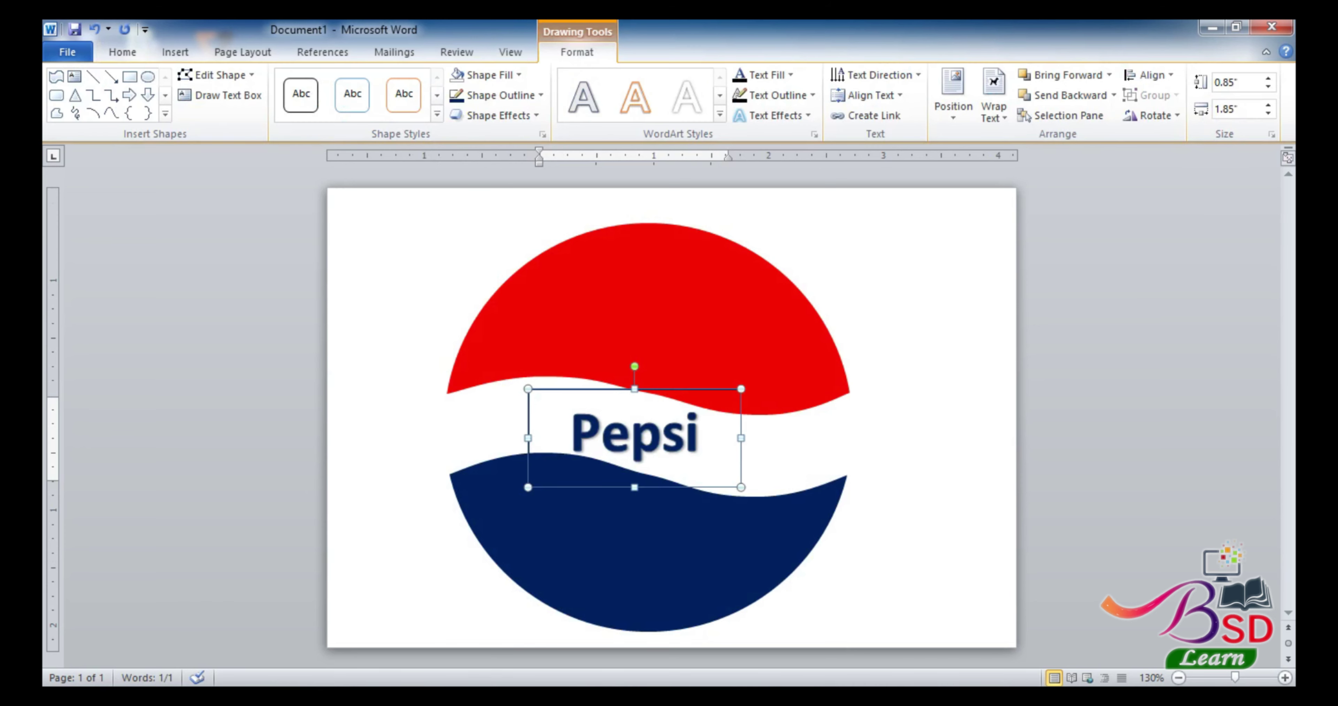
{"action": "left_click", "coordinate": [540, 95]}
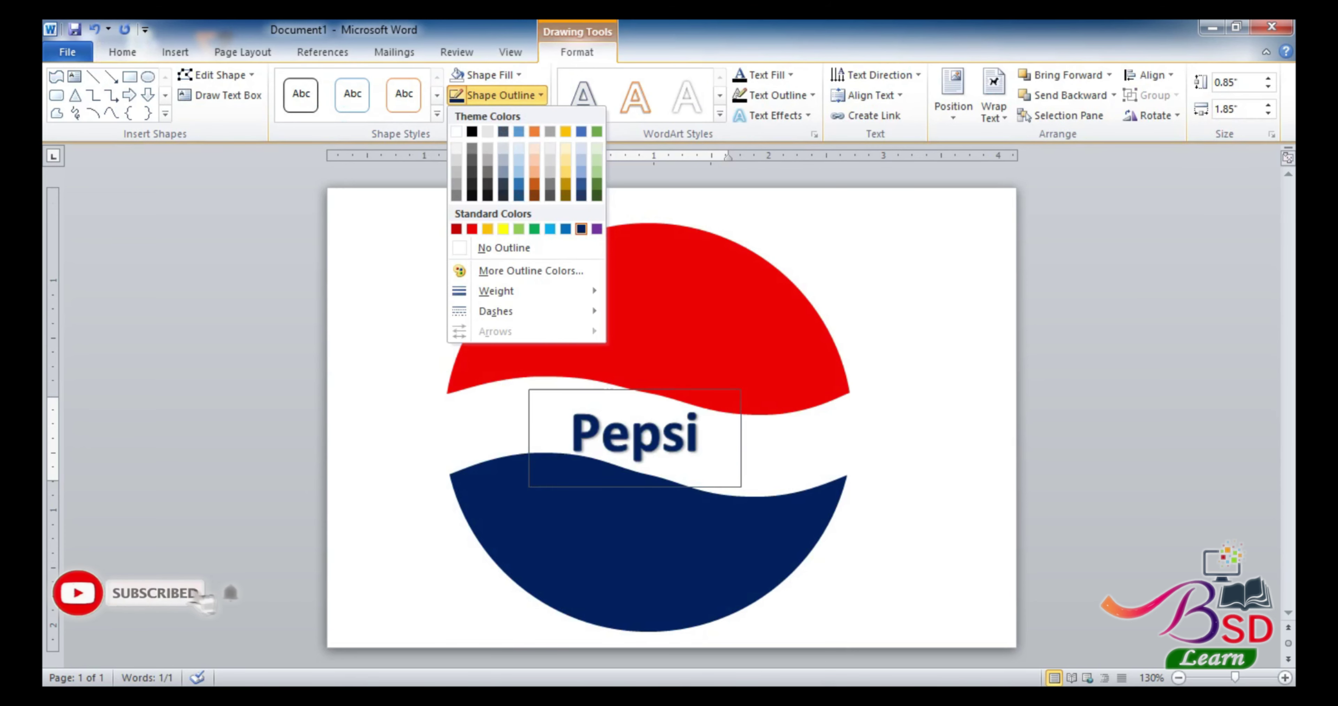
{"action": "left_click", "coordinate": [504, 248]}
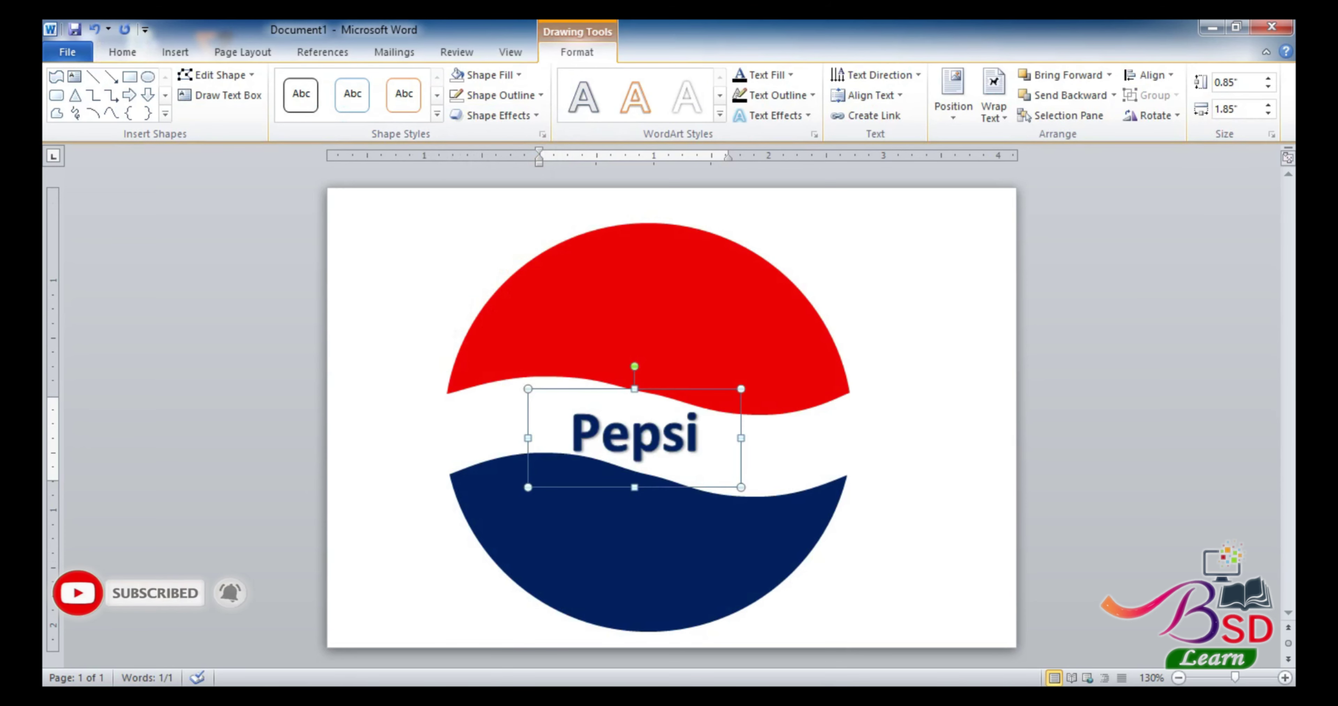
Nudge the Pepsi box slightly upward, then select the drawing canvas holding the logo
{"action": "key", "text": "Up"}
{"action": "key", "text": "Up"}
{"action": "key", "text": "Up"}
{"action": "key", "text": "Escape"}
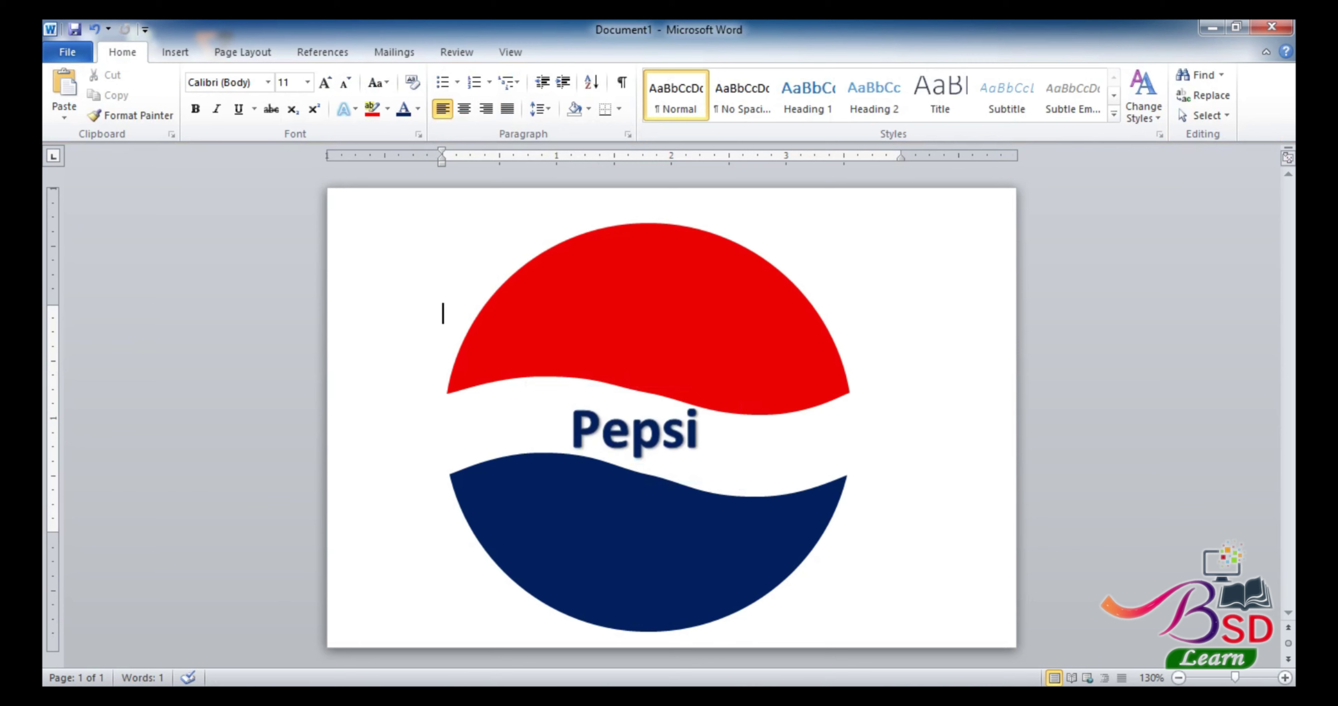
{"action": "key", "text": "ctrl+a"}
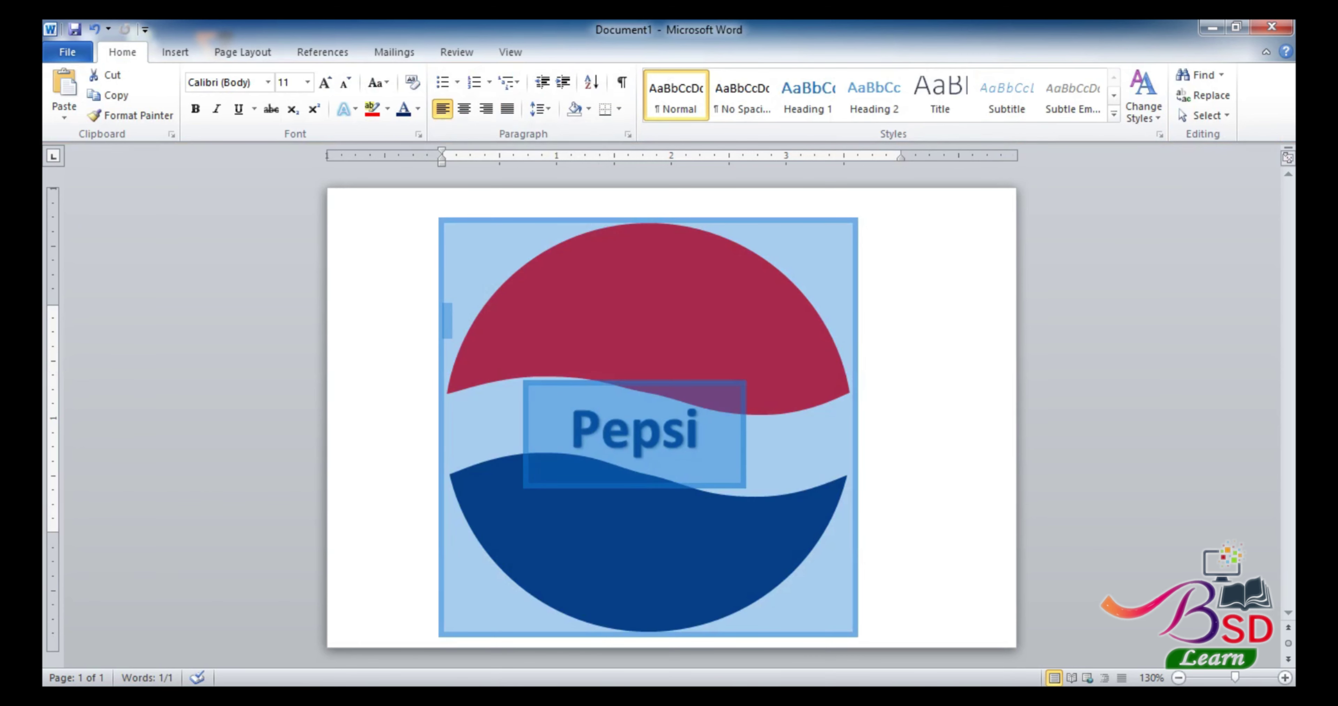
{"action": "key", "text": "ctrl+z"}
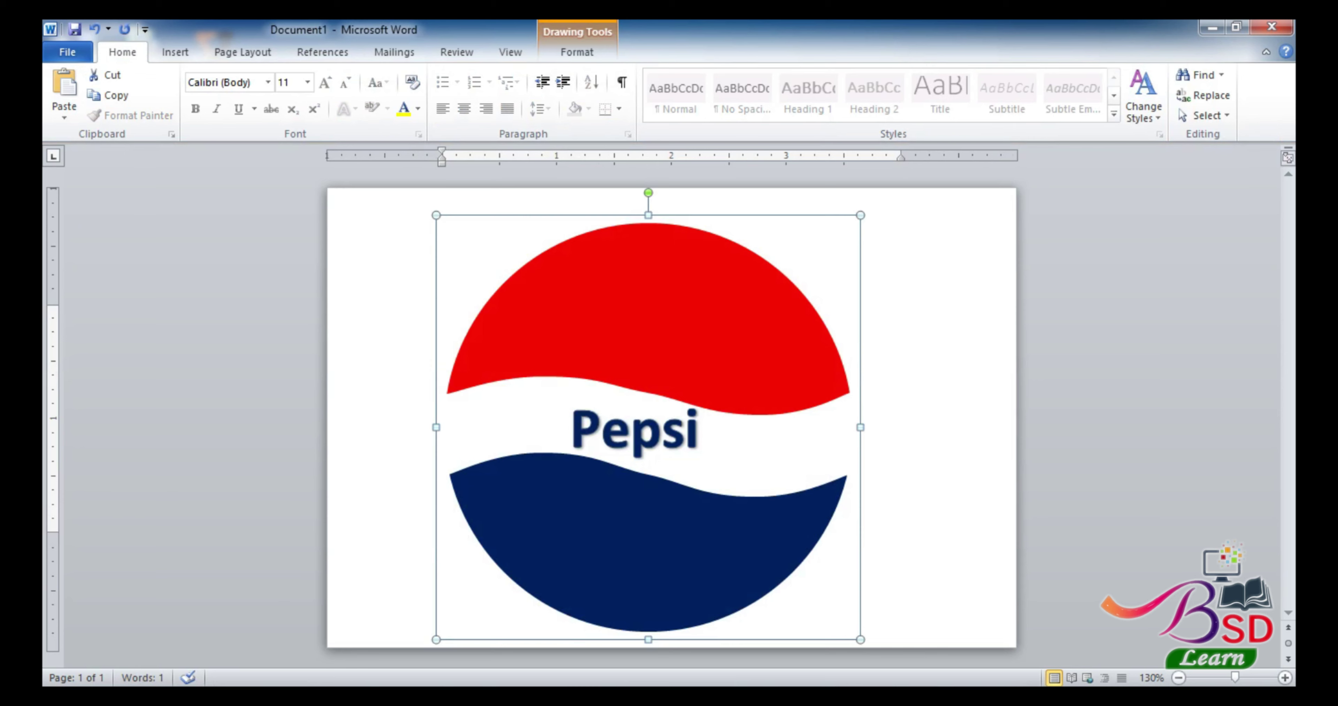
Group the Pepsi text box with the circle canvas and drag the logo left and down
{"action": "left_click", "coordinate": [634, 434]}
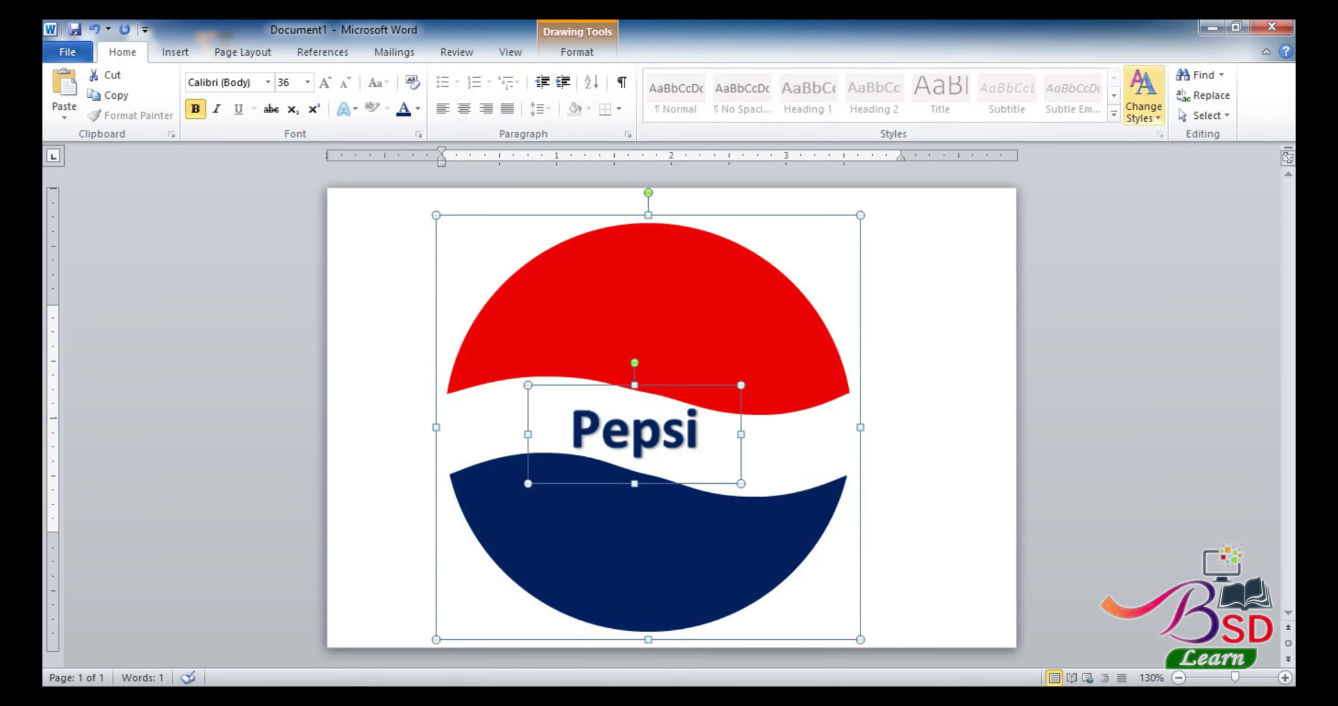
{"action": "left_click", "coordinate": [576, 52]}
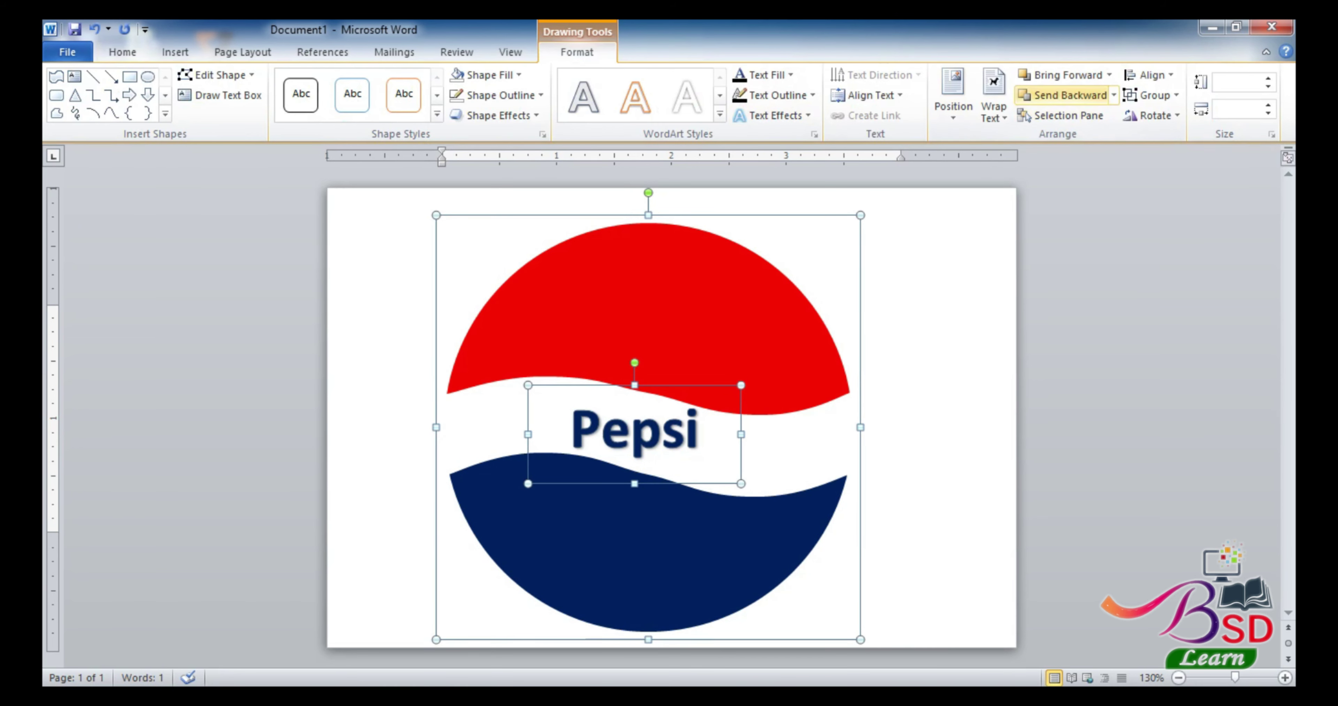
{"action": "left_click", "coordinate": [1151, 95]}
{"action": "left_click_drag", "start_coordinate": [732, 311], "coordinate": [621, 332]}
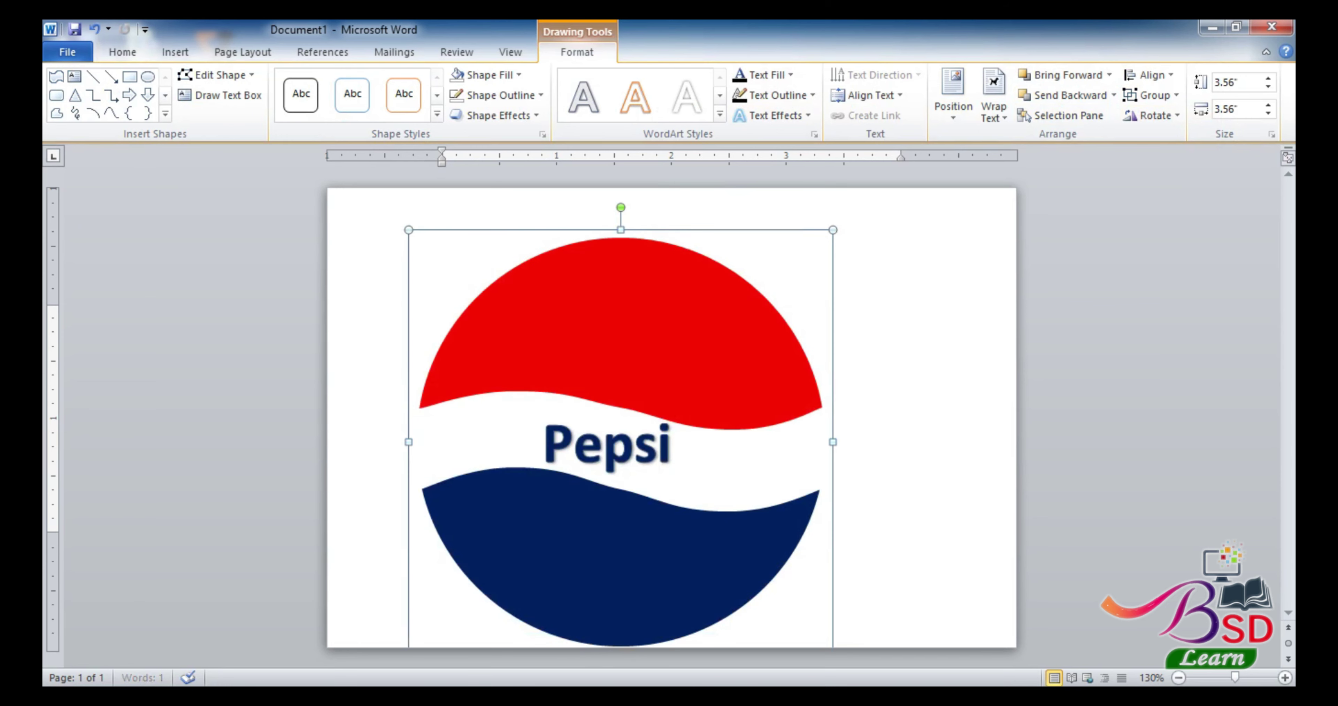